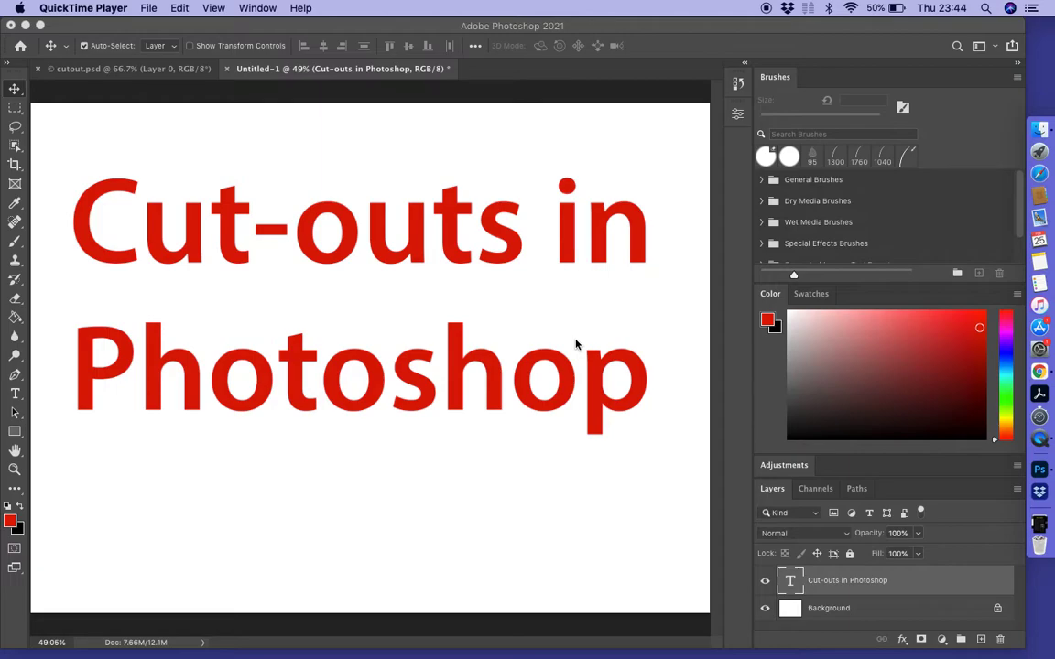
# - Bring Photoshop forward, showing the red 'Cut-outs in Photoshop' title document
pyautogui.click(165, 75)
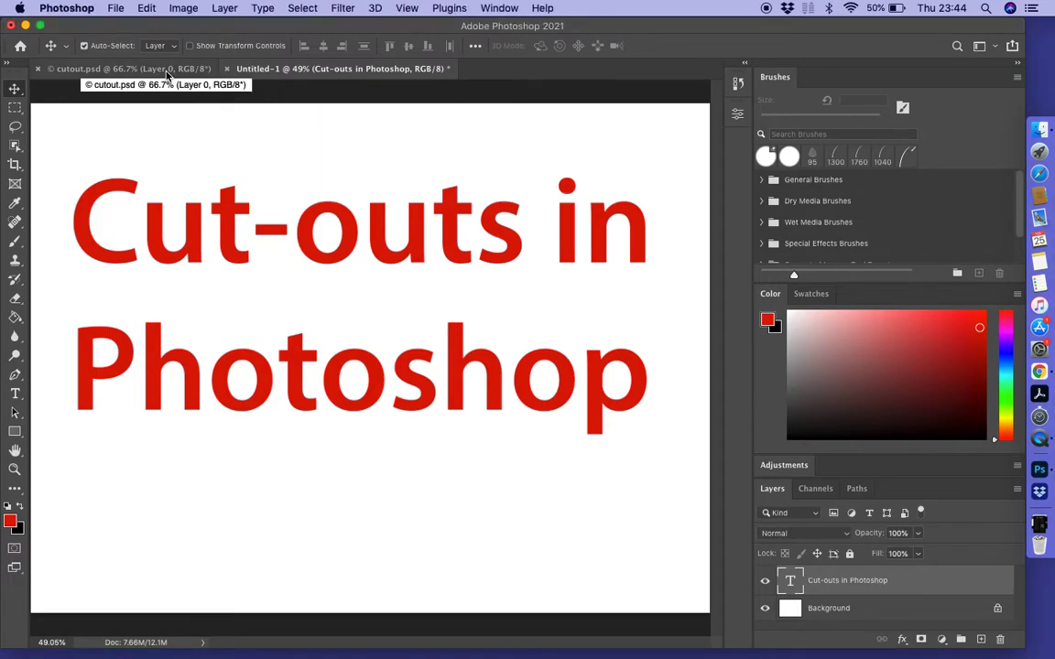
# - Switch to cutout.psd and toggle Layer 0 off and on to reveal the desert sky Layer 4
pyautogui.click(166, 75)
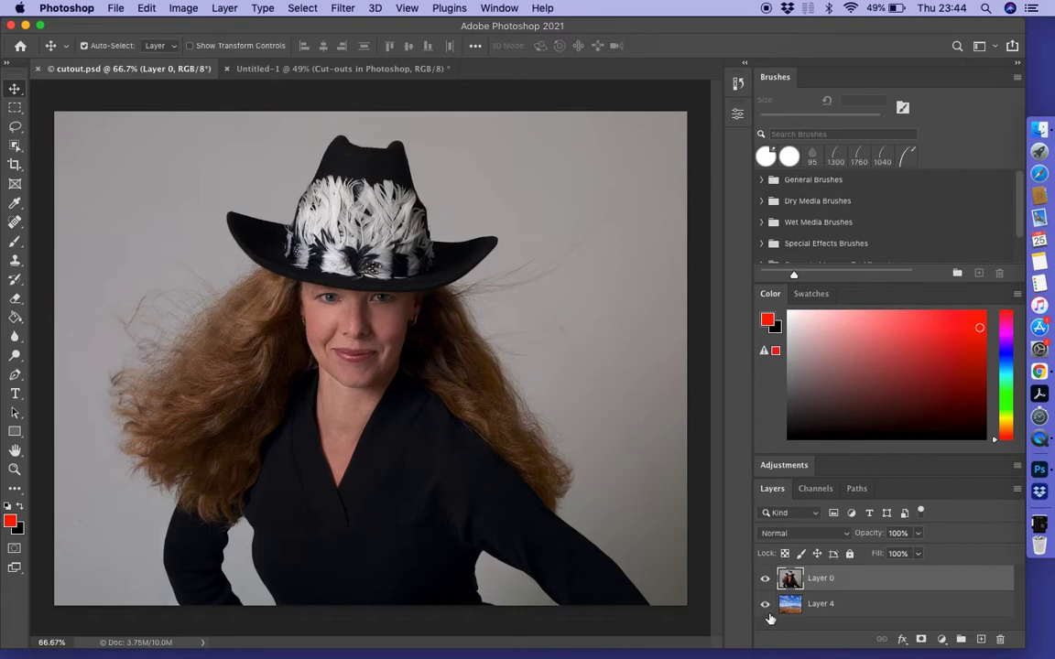
pyautogui.click(766, 580)
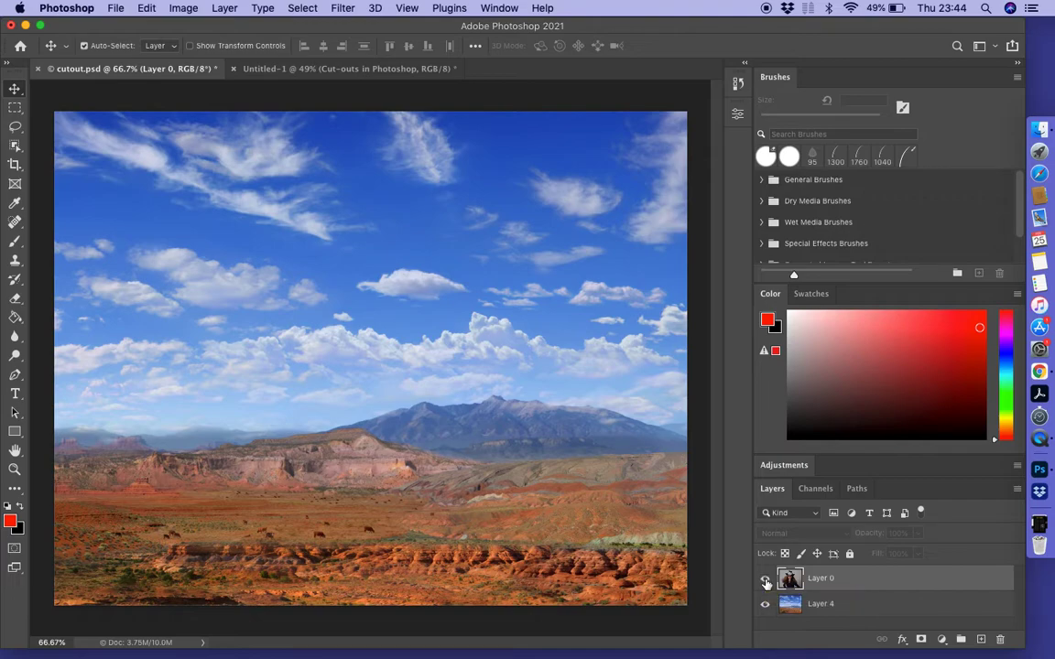
pyautogui.click(765, 581)
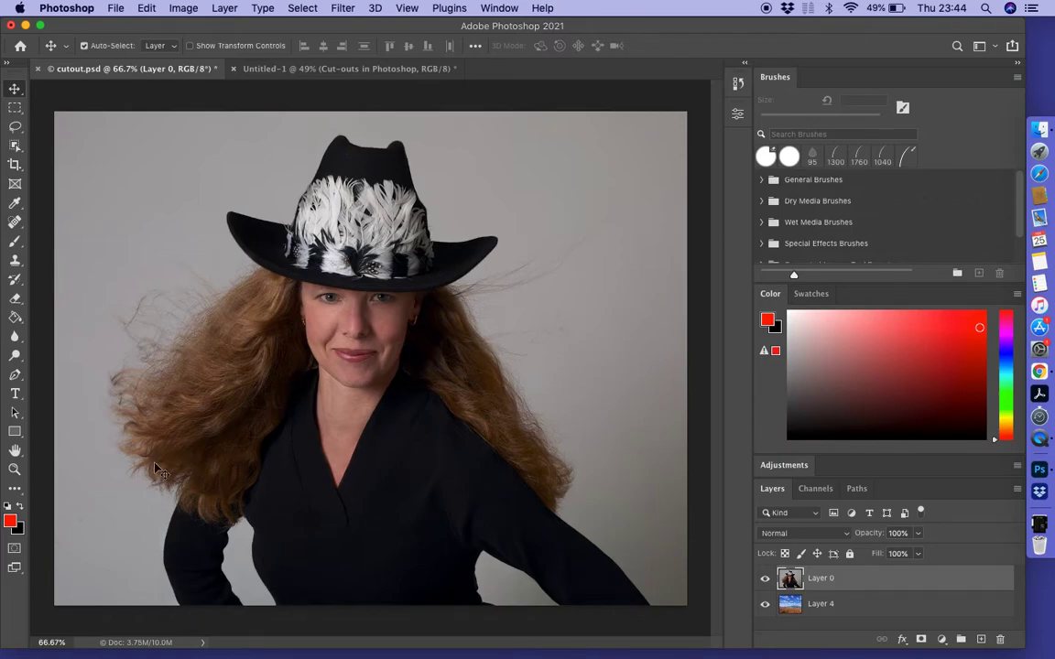
pyautogui.click(15, 469)
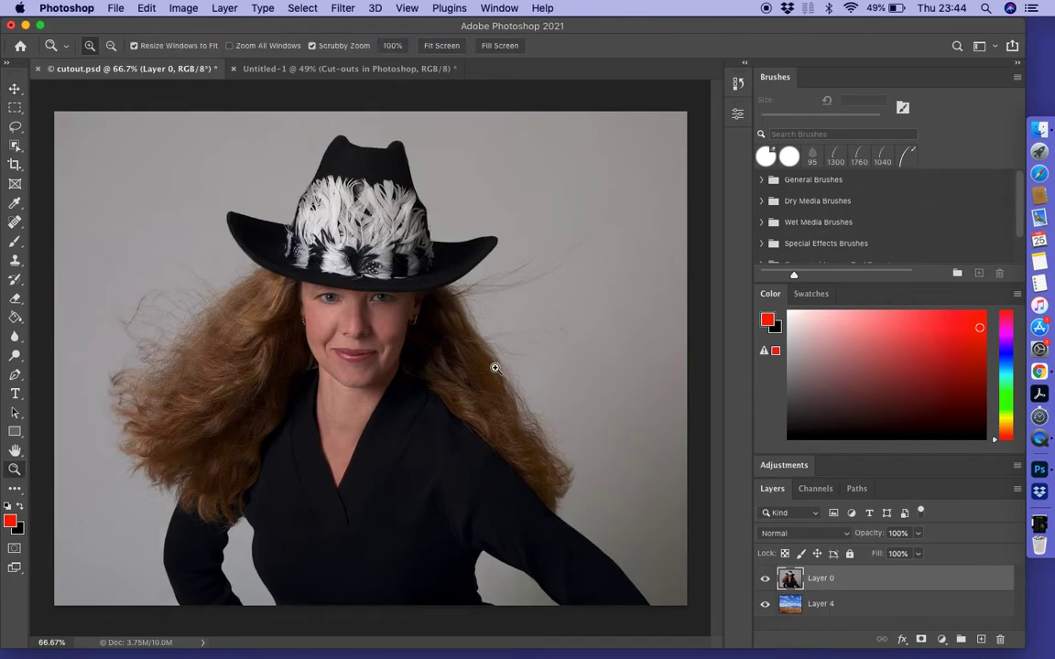
# - Zoom in on the hair beside the face, then pick the Background Eraser Tool
pyautogui.moveTo(464, 330); pyautogui.dragTo(475, 373)
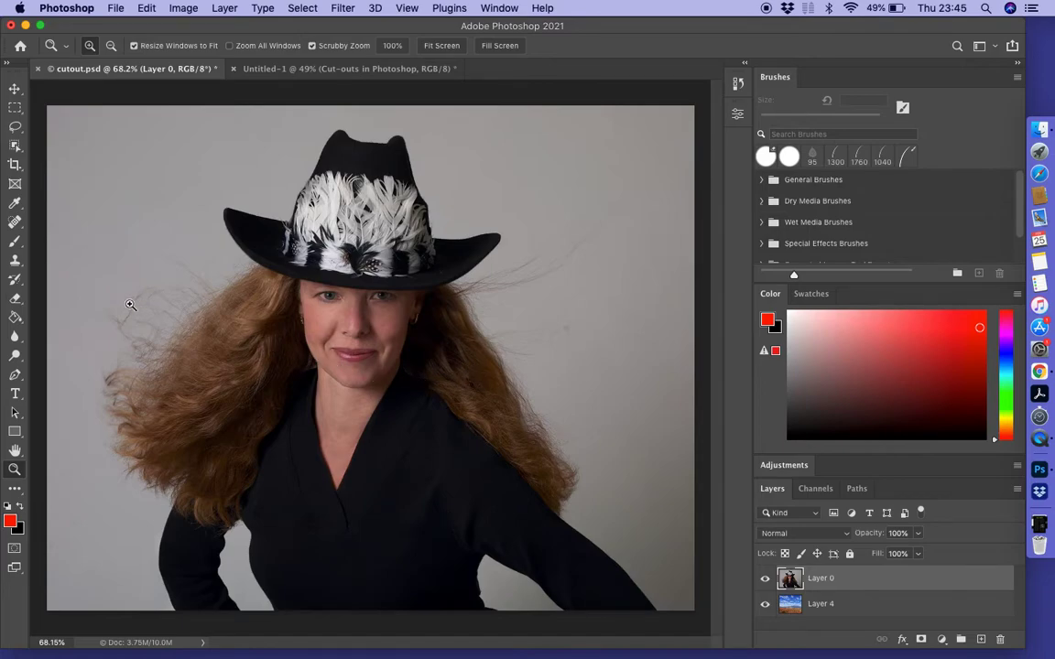
pyautogui.click(15, 302)
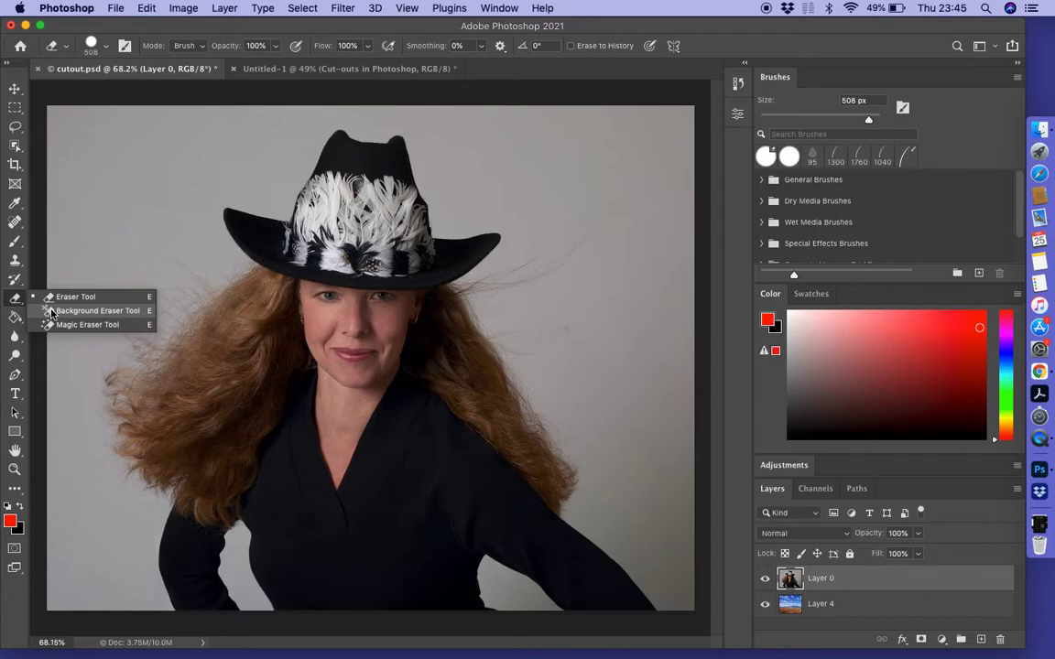
pyautogui.click(51, 312)
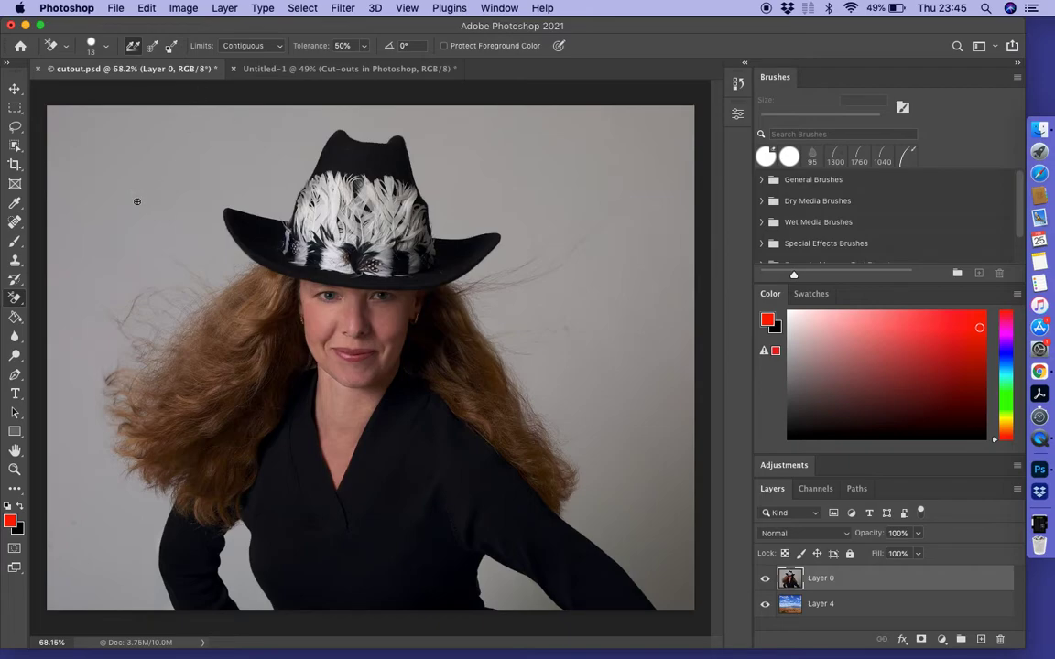
# - Set the Background Eraser size to 178 px and erase a test circle right of the hat
pyautogui.click(103, 50)
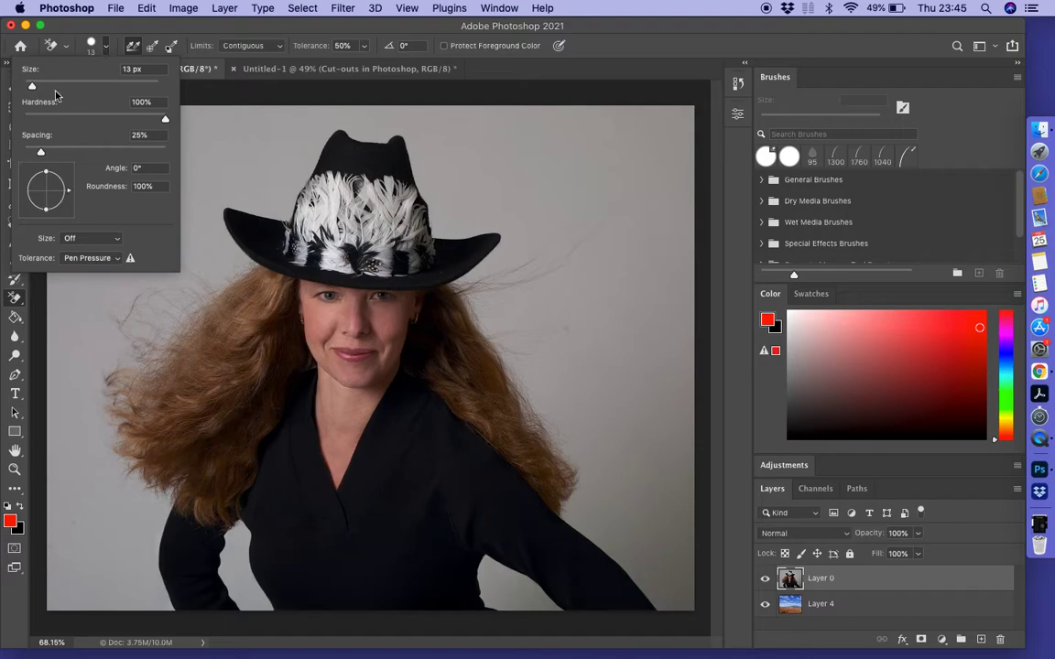
pyautogui.moveTo(32, 86); pyautogui.dragTo(79, 87)
pyautogui.moveTo(83, 88); pyautogui.dragTo(112, 86)
pyautogui.moveTo(112, 86); pyautogui.dragTo(117, 87)
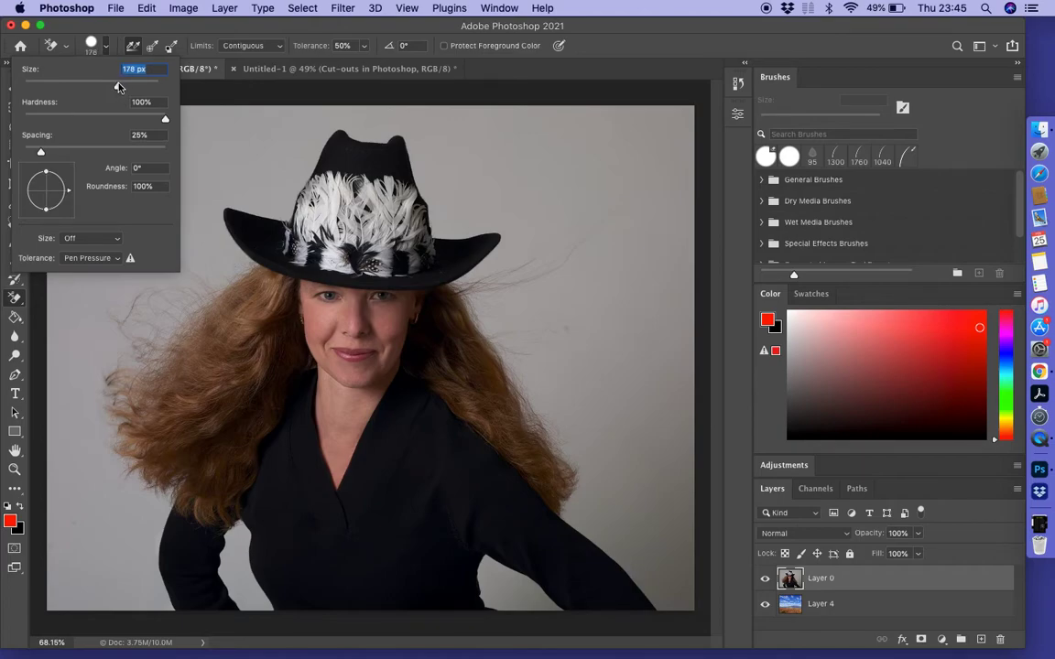
pyautogui.press('Return')
pyautogui.click(550, 165)
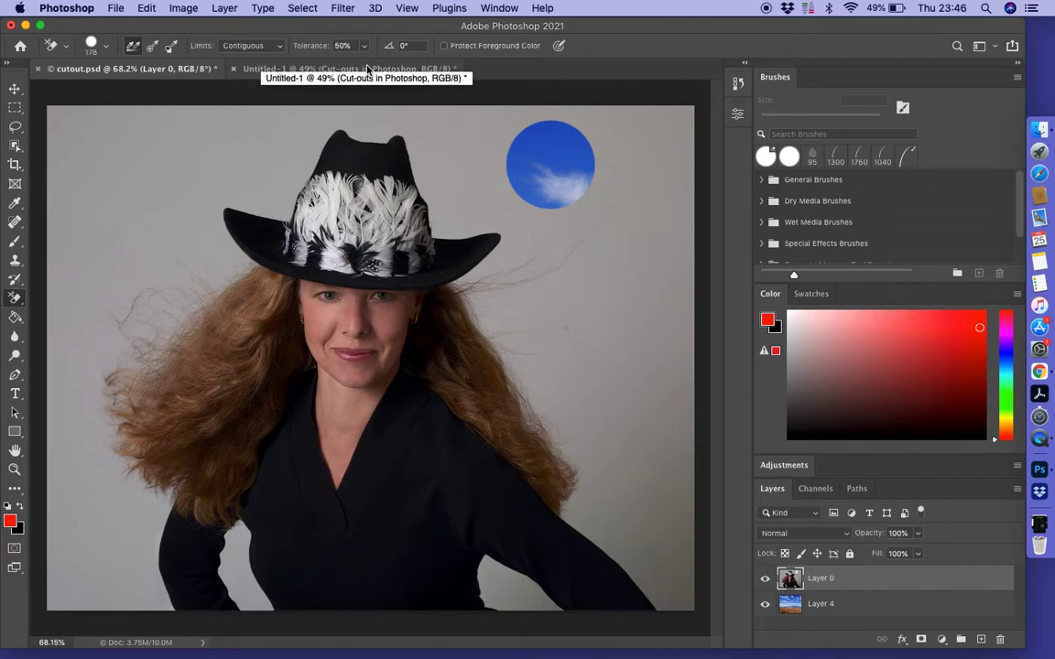
# - Lower the Background Eraser tolerance to 21% and set Limits to Discontiguous
pyautogui.click(363, 46)
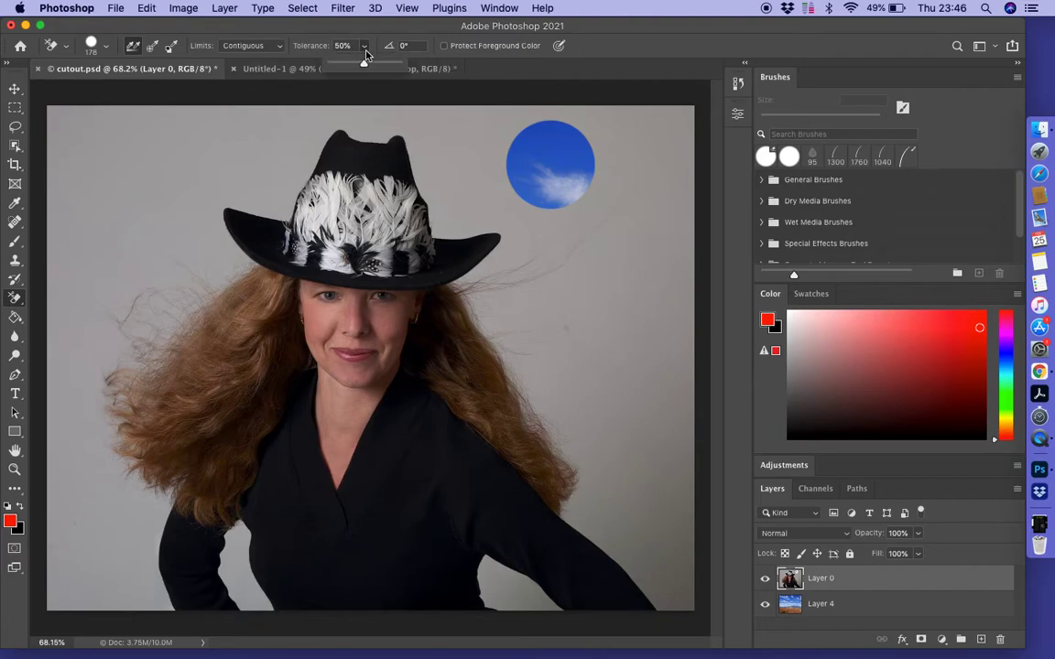
pyautogui.moveTo(347, 70); pyautogui.dragTo(343, 70)
pyautogui.moveTo(344, 70); pyautogui.dragTo(346, 69)
pyautogui.click(281, 48)
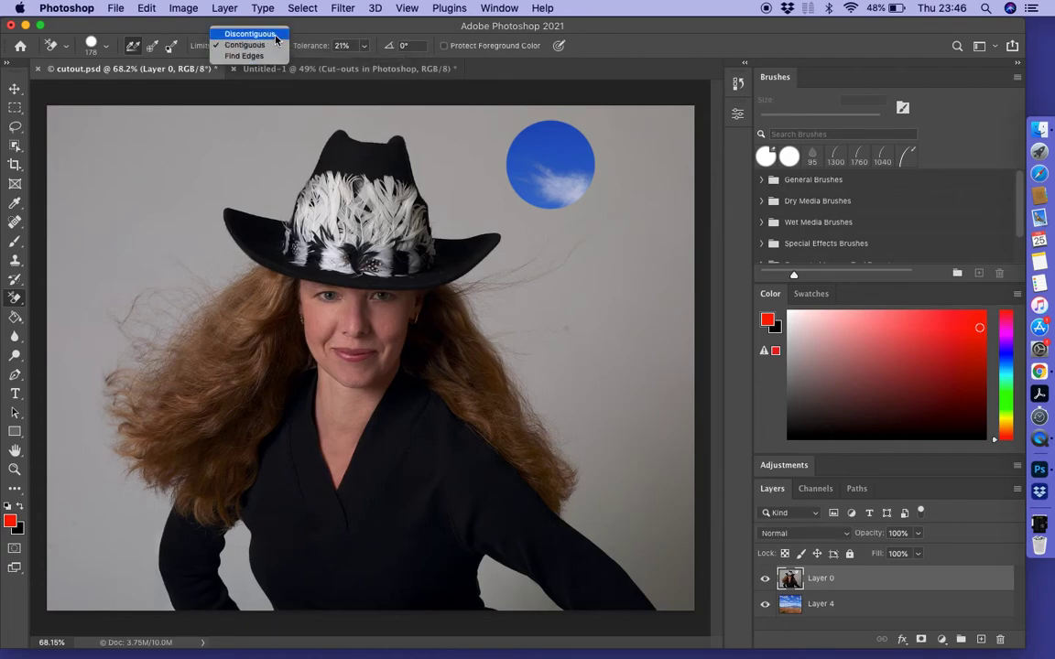
pyautogui.click(276, 35)
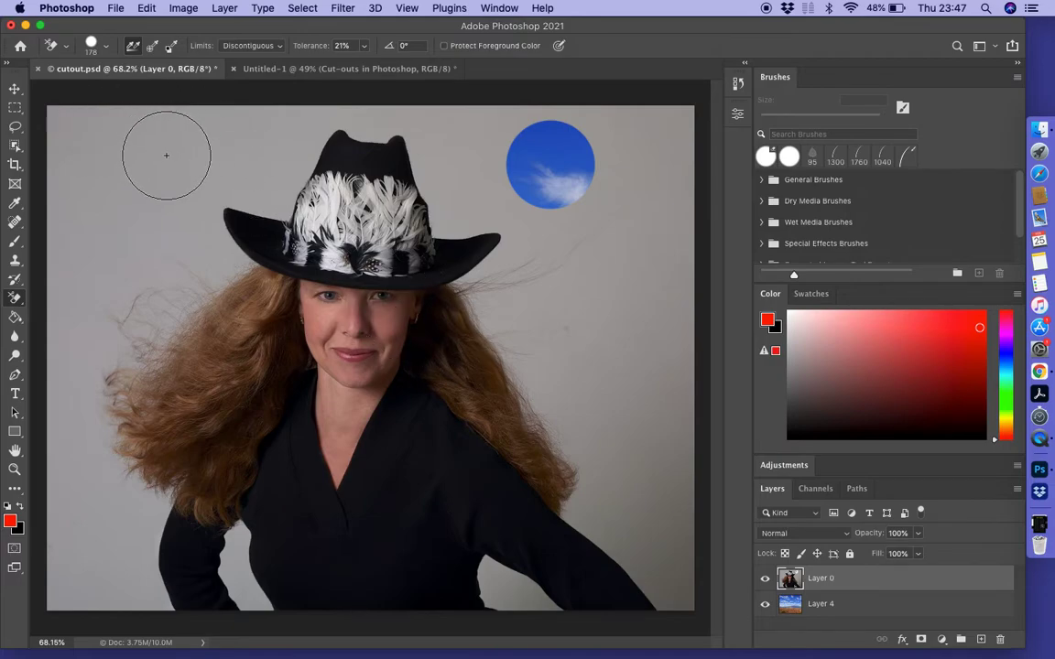
# - Switch Limits to Contiguous and undo the test erasure beside the hat crown
pyautogui.click(247, 45)
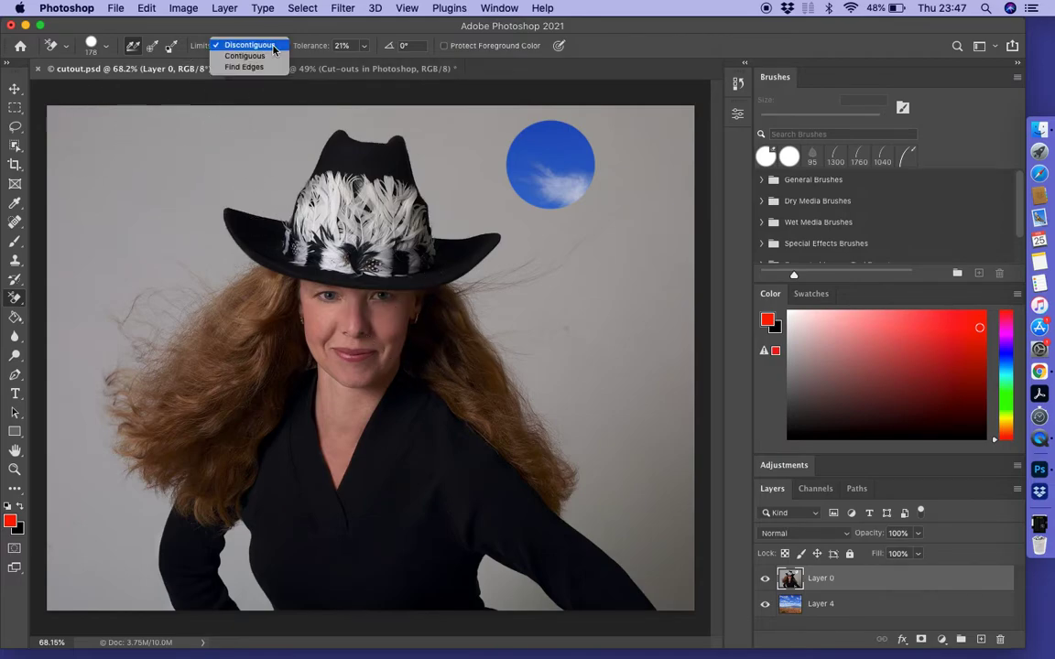
pyautogui.click(262, 57)
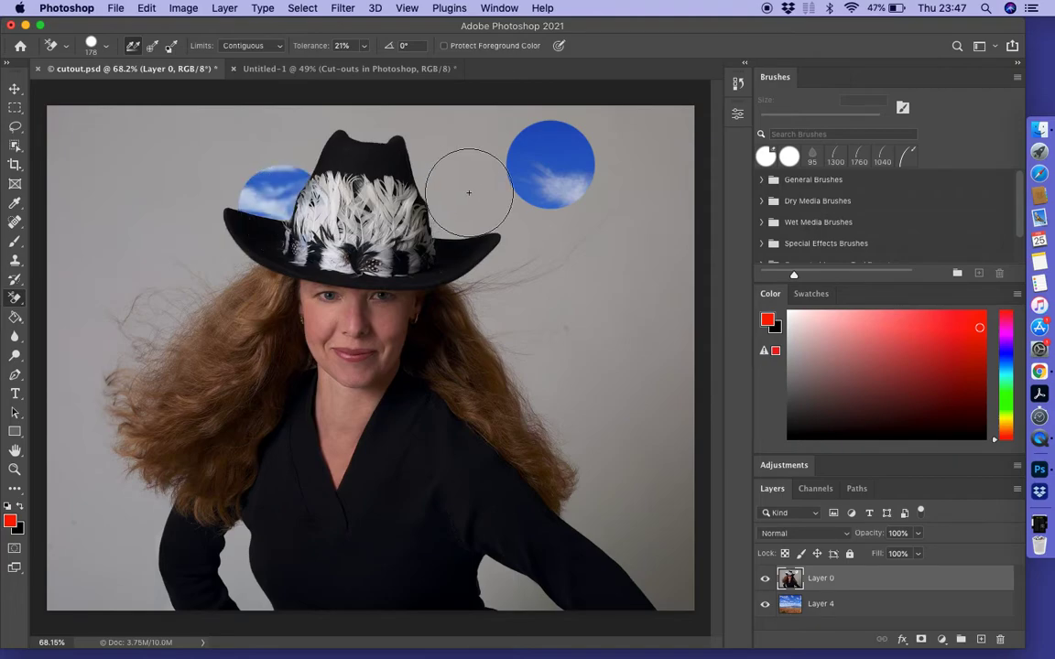
pyautogui.press('super+z')
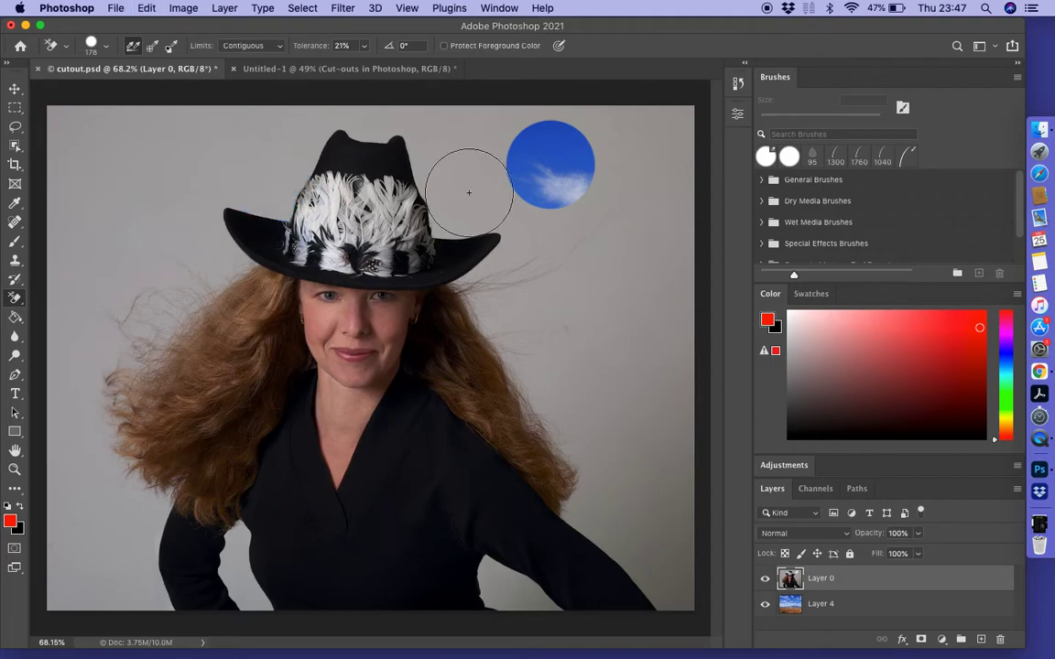
# - Try a Discontiguous erase left of the hat crown, undo it, and return to Contiguous limits
pyautogui.click(248, 45)
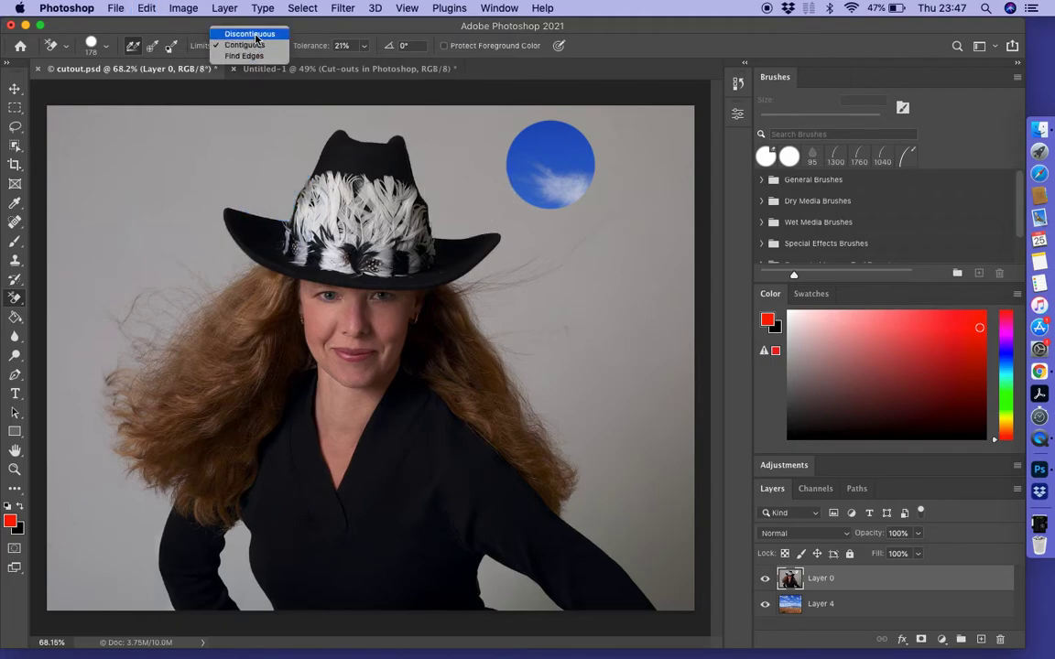
pyautogui.click(233, 34)
pyautogui.click(283, 209)
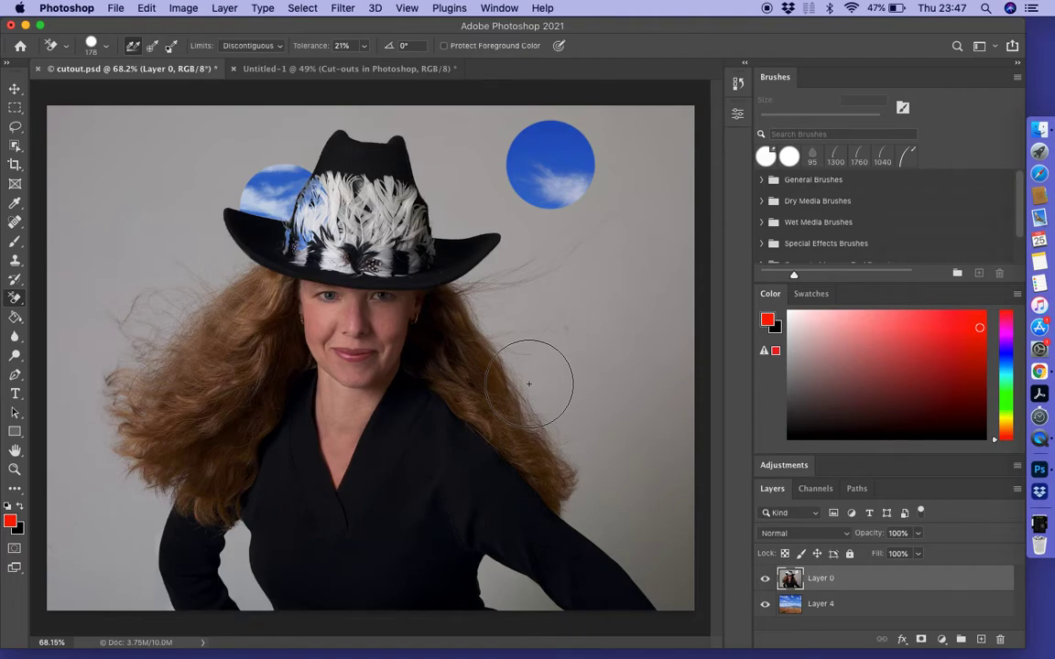
pyautogui.press('super+z')
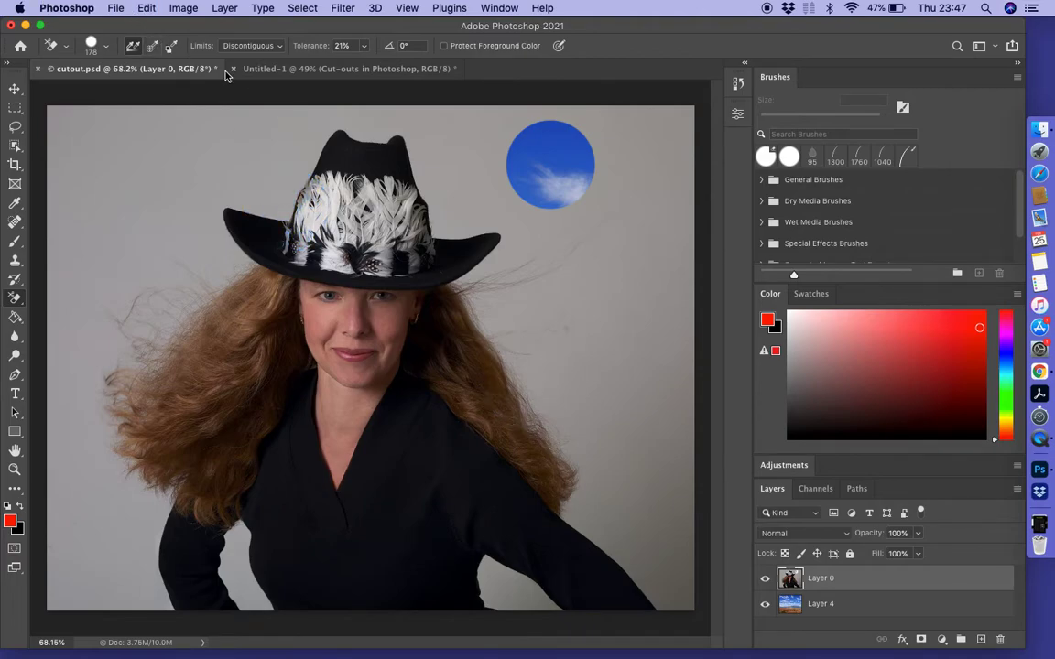
pyautogui.click(249, 45)
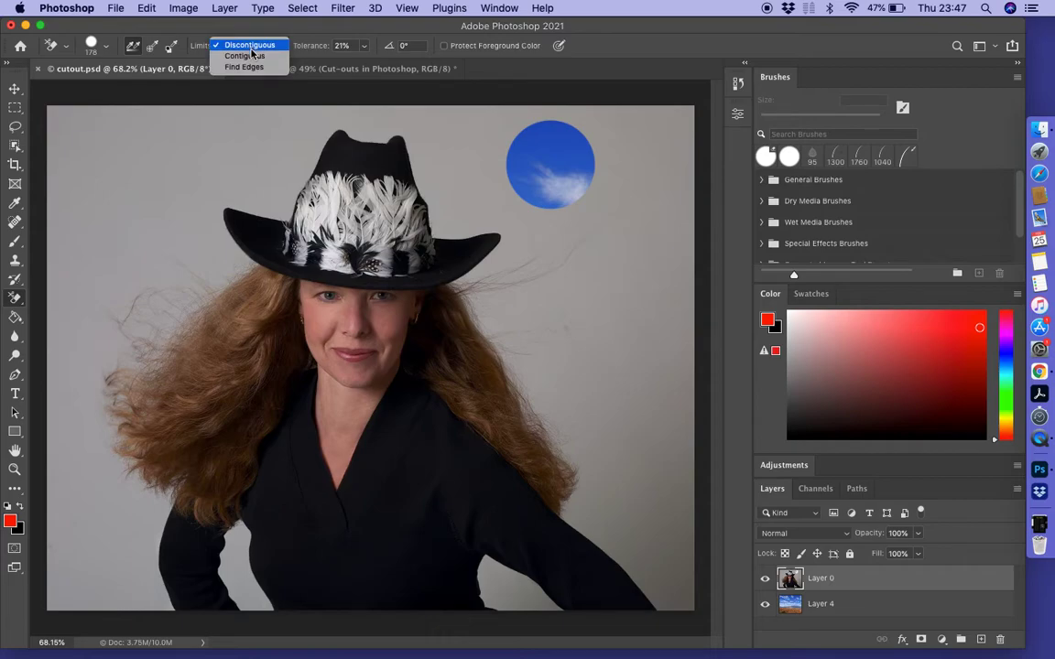
pyautogui.click(242, 58)
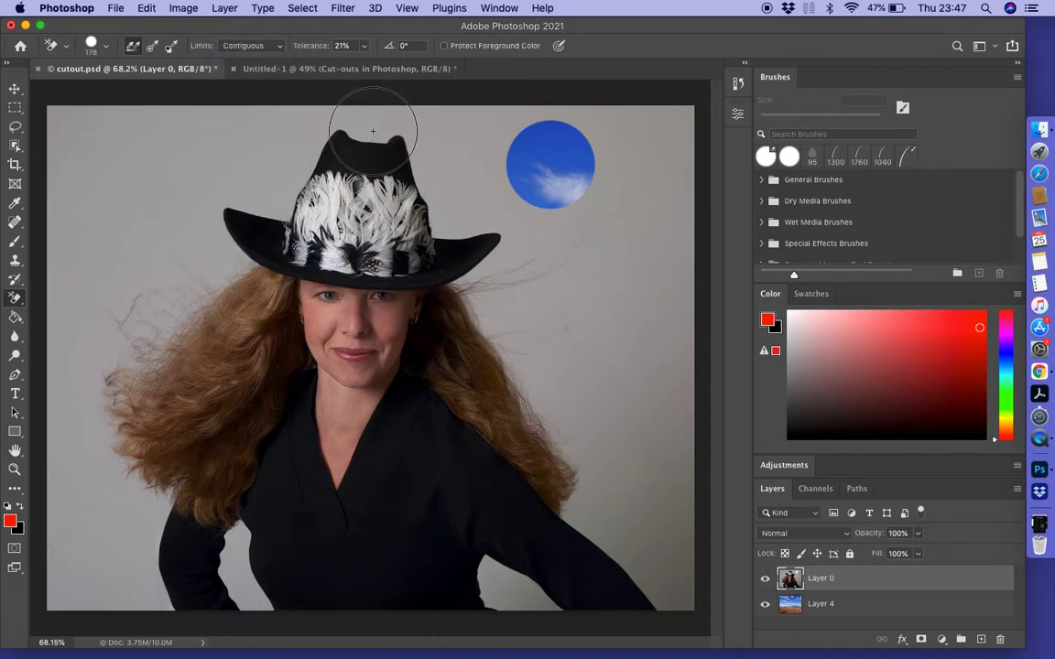
# - Erase the grey backdrop around the hat crown, along the top, and beside the right arm
pyautogui.moveTo(373, 130)
pyautogui.mouseDown()
pyautogui.moveTo(305, 108)
pyautogui.moveTo(347, 119)
pyautogui.moveTo(275, 138)
pyautogui.moveTo(261, 165)
pyautogui.moveTo(283, 182)
pyautogui.moveTo(220, 172)
pyautogui.moveTo(226, 194)
pyautogui.moveTo(200, 174)
pyautogui.moveTo(194, 216)
pyautogui.moveTo(224, 240)
pyautogui.mouseUp()
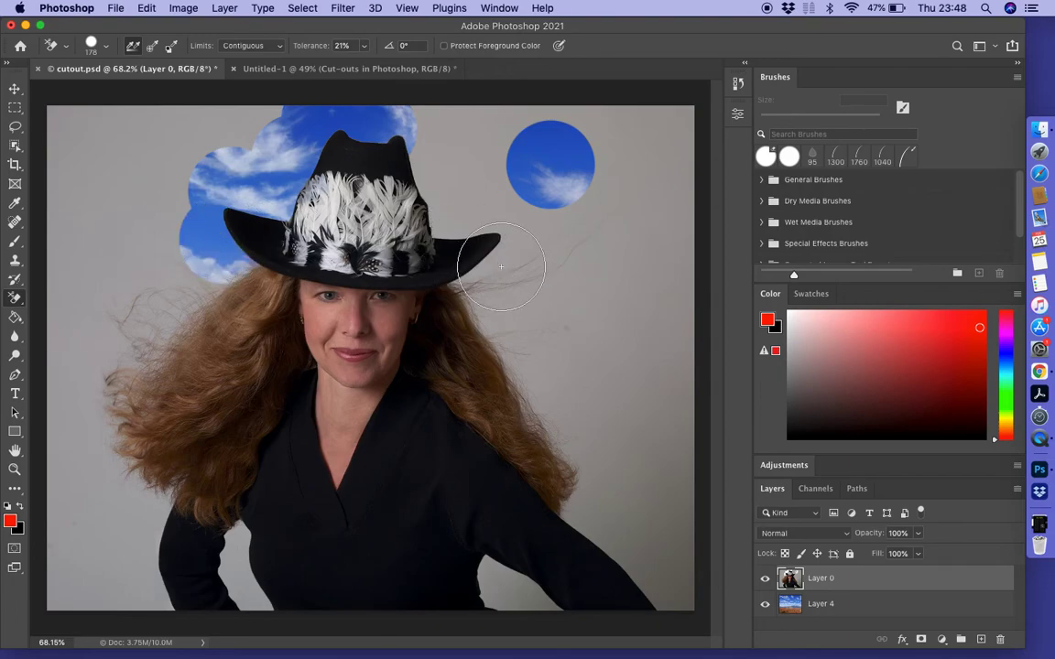
pyautogui.moveTo(508, 220)
pyautogui.mouseDown()
pyautogui.moveTo(417, 188)
pyautogui.moveTo(450, 211)
pyautogui.moveTo(398, 147)
pyautogui.moveTo(400, 101)
pyautogui.moveTo(444, 110)
pyautogui.moveTo(510, 181)
pyautogui.mouseUp()
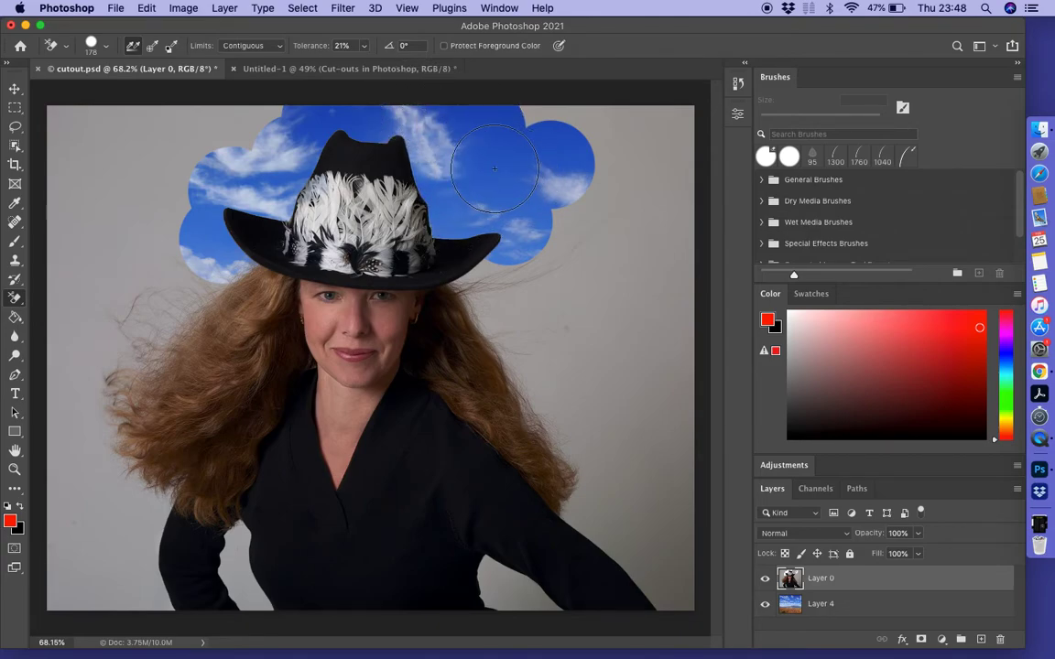
pyautogui.moveTo(515, 115)
pyautogui.mouseDown()
pyautogui.moveTo(570, 106)
pyautogui.moveTo(693, 119)
pyautogui.mouseUp()
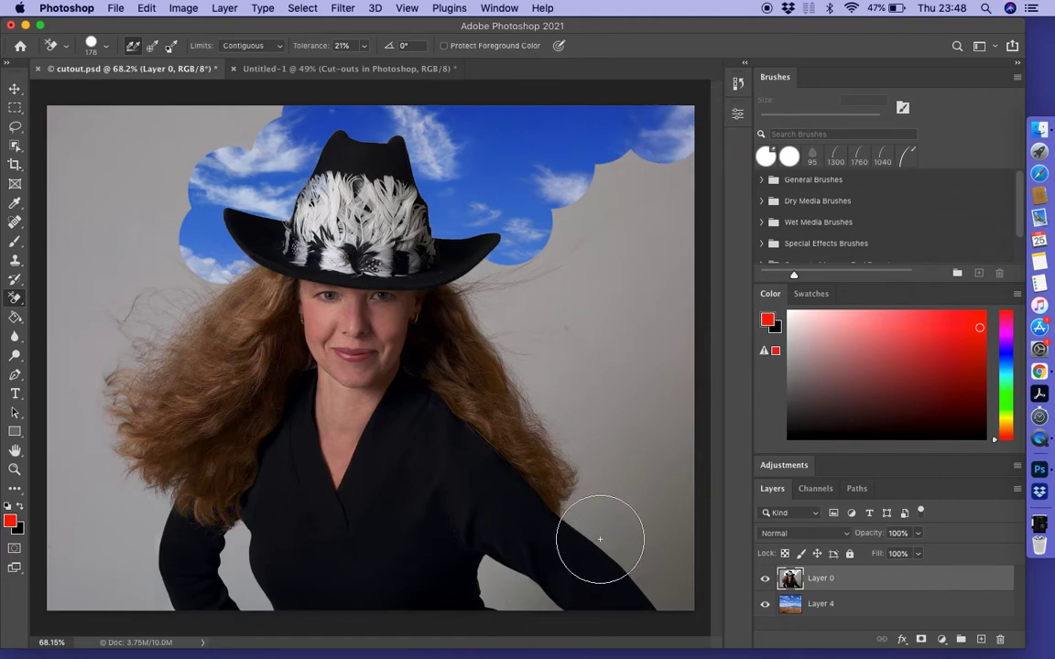
pyautogui.moveTo(598, 544); pyautogui.dragTo(699, 608)
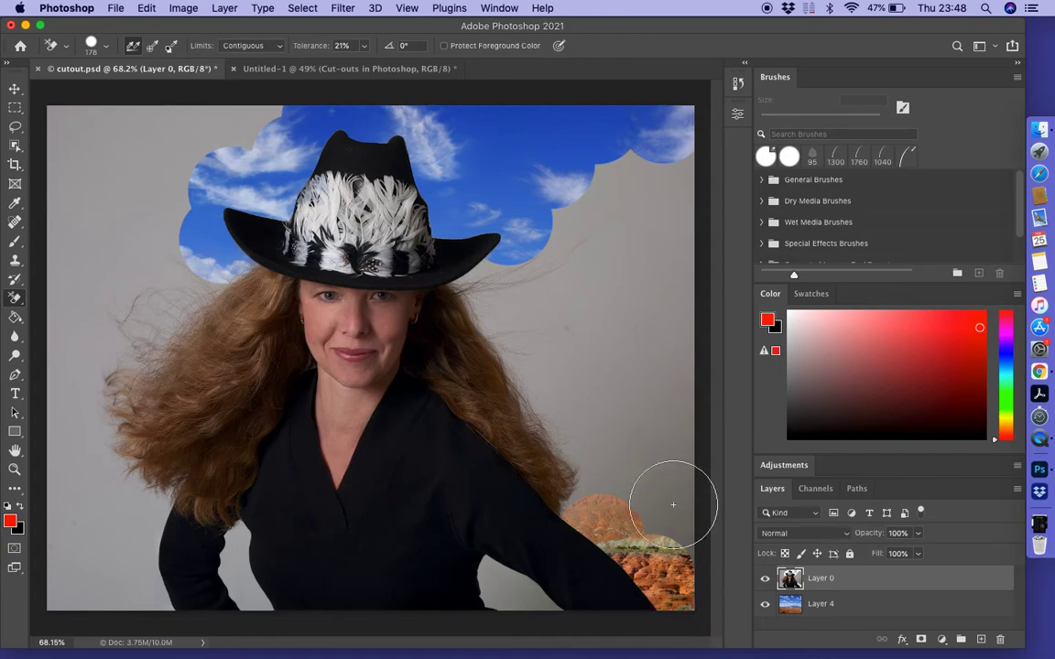
pyautogui.moveTo(476, 611)
pyautogui.mouseDown()
pyautogui.moveTo(506, 565)
pyautogui.moveTo(494, 565)
pyautogui.moveTo(537, 581)
pyautogui.moveTo(540, 602)
pyautogui.mouseUp()
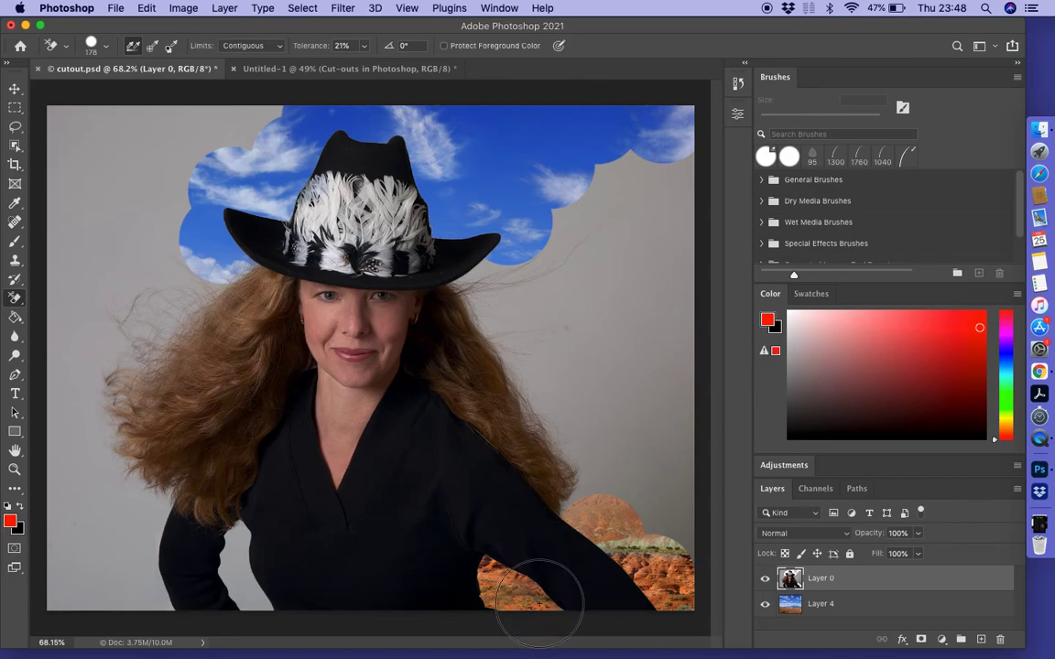
# - Erase the backdrop in the lower left, left of the hat, across the upper-left sky and down the right edge
pyautogui.moveTo(236, 572)
pyautogui.mouseDown()
pyautogui.moveTo(254, 536)
pyautogui.moveTo(241, 537)
pyautogui.moveTo(265, 577)
pyautogui.moveTo(229, 611)
pyautogui.moveTo(179, 615)
pyautogui.moveTo(154, 600)
pyautogui.moveTo(151, 545)
pyautogui.moveTo(128, 485)
pyautogui.moveTo(108, 472)
pyautogui.moveTo(73, 513)
pyautogui.moveTo(98, 573)
pyautogui.mouseUp()
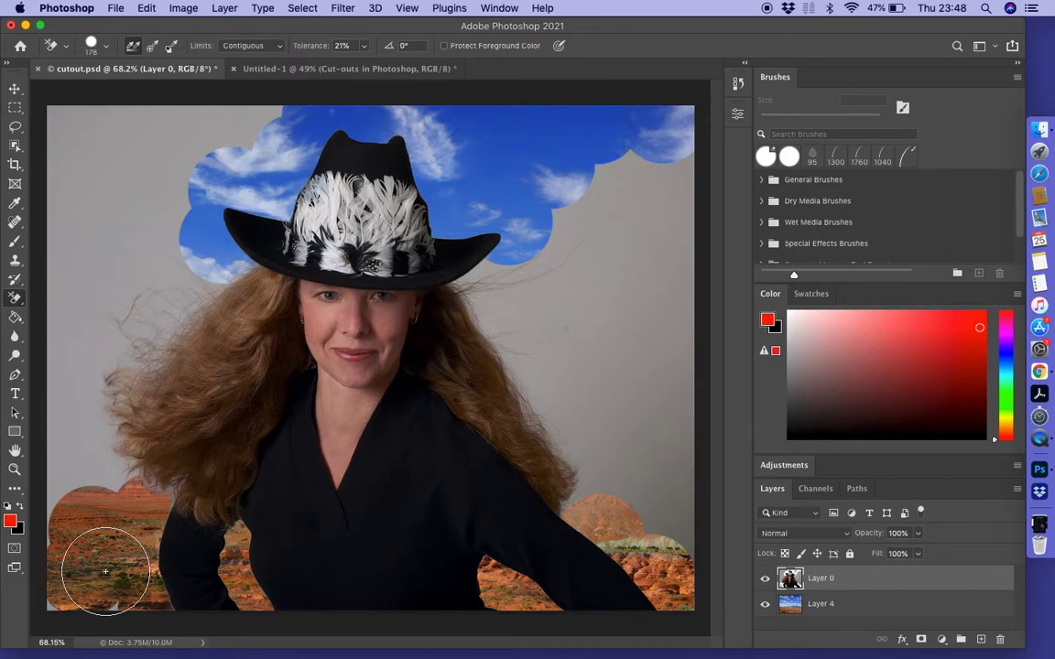
pyautogui.press('super+z')
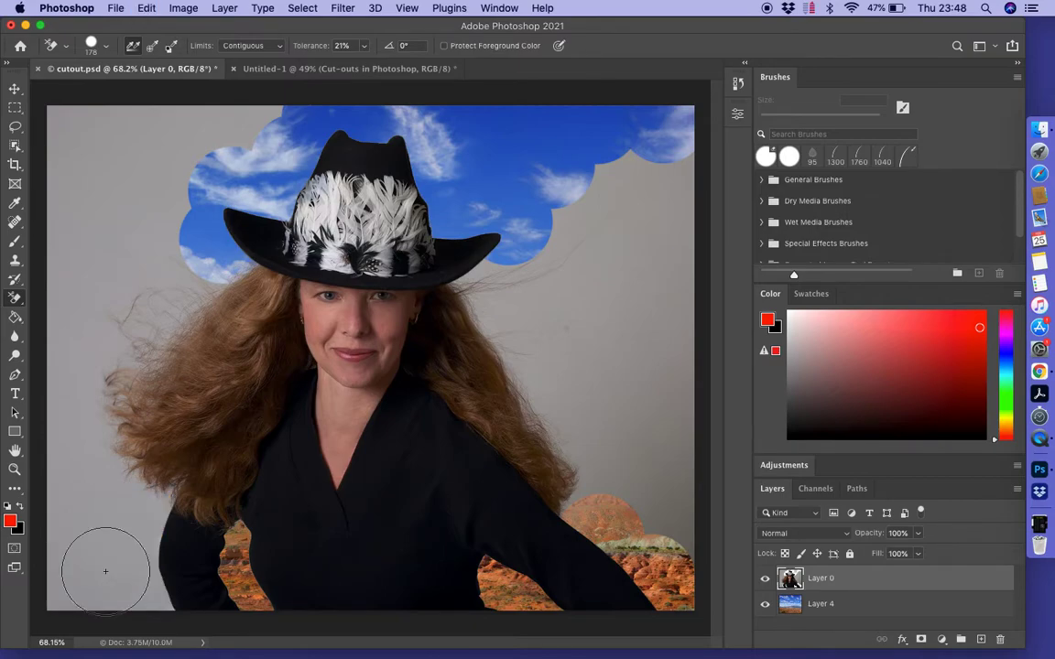
pyautogui.moveTo(113, 564)
pyautogui.mouseDown()
pyautogui.moveTo(149, 597)
pyautogui.moveTo(129, 552)
pyautogui.moveTo(91, 535)
pyautogui.moveTo(62, 496)
pyautogui.moveTo(58, 615)
pyautogui.moveTo(104, 634)
pyautogui.moveTo(71, 593)
pyautogui.mouseUp()
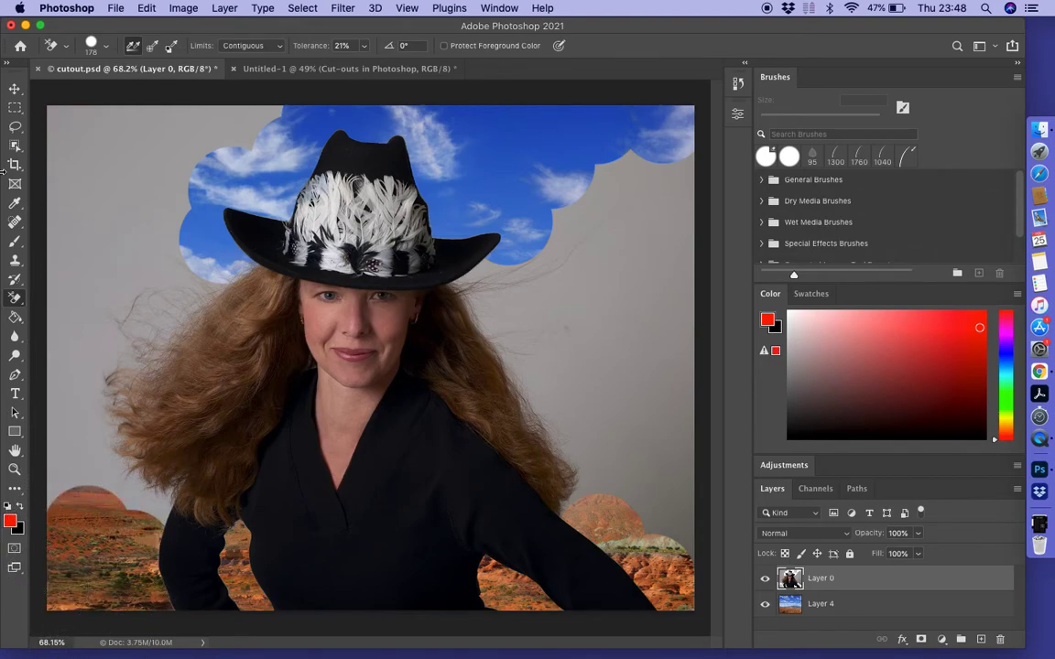
pyautogui.click(173, 221)
pyautogui.moveTo(173, 220)
pyautogui.mouseDown()
pyautogui.moveTo(75, 206)
pyautogui.moveTo(107, 128)
pyautogui.moveTo(74, 111)
pyautogui.mouseUp()
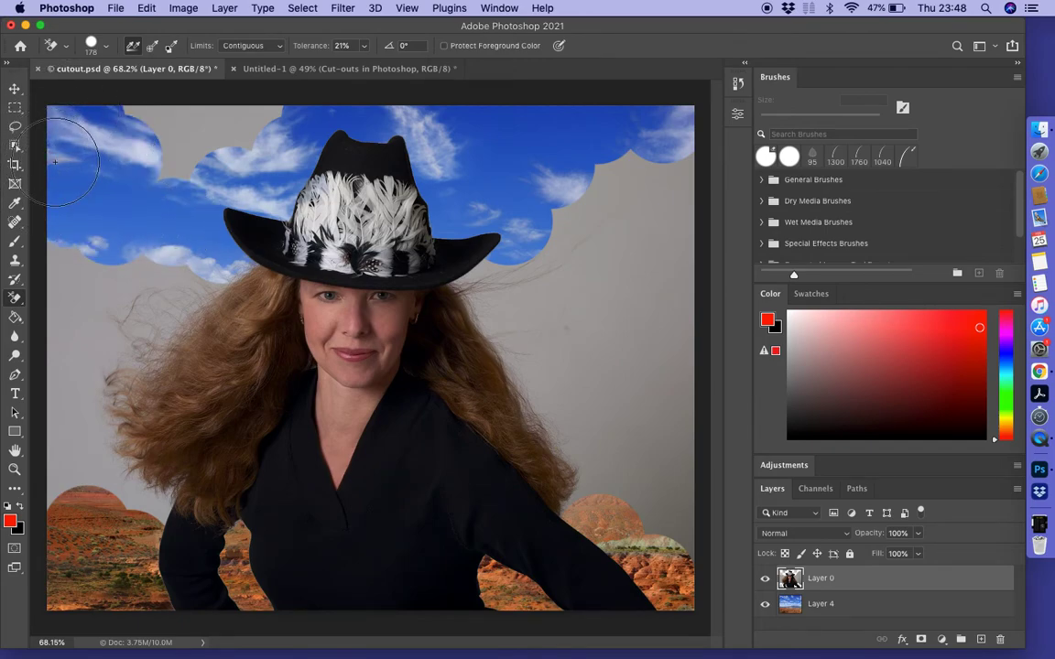
pyautogui.moveTo(55, 161)
pyautogui.mouseDown()
pyautogui.moveTo(174, 172)
pyautogui.moveTo(198, 163)
pyautogui.moveTo(131, 119)
pyautogui.moveTo(133, 102)
pyautogui.moveTo(229, 129)
pyautogui.moveTo(268, 123)
pyautogui.moveTo(240, 130)
pyautogui.mouseUp()
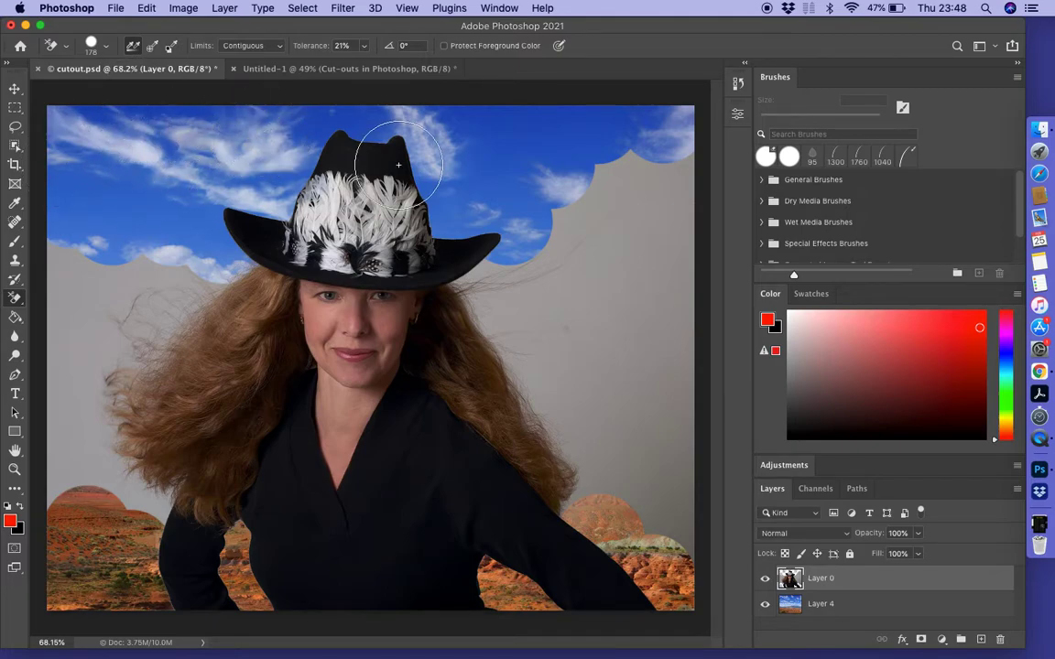
pyautogui.moveTo(623, 149)
pyautogui.mouseDown()
pyautogui.moveTo(660, 160)
pyautogui.moveTo(683, 193)
pyautogui.moveTo(697, 537)
pyautogui.moveTo(674, 475)
pyautogui.mouseUp()
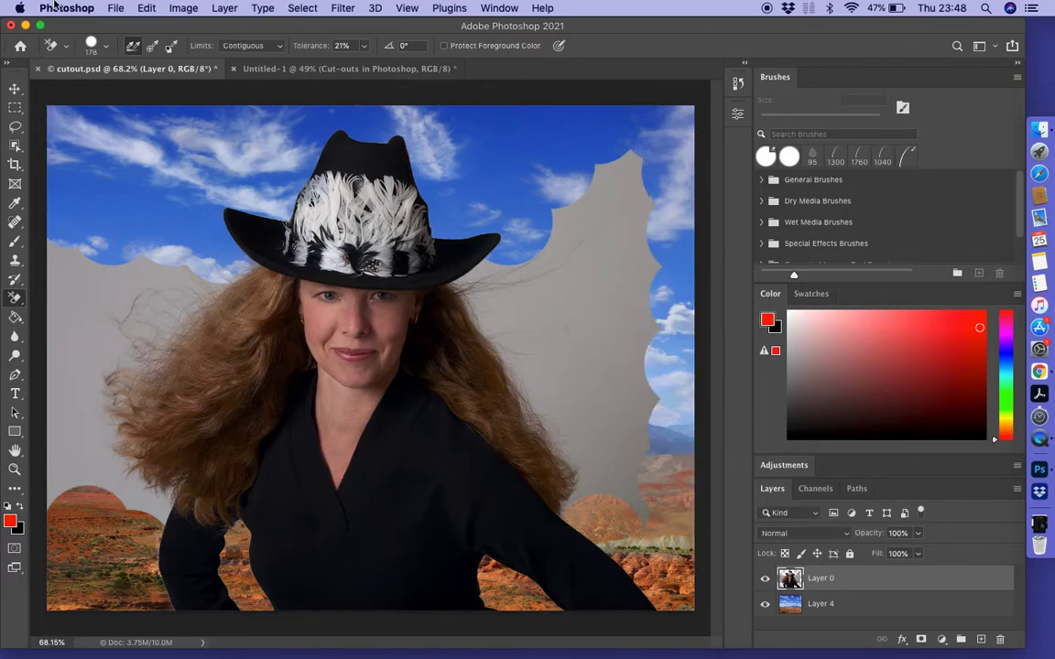
pyautogui.click(249, 46)
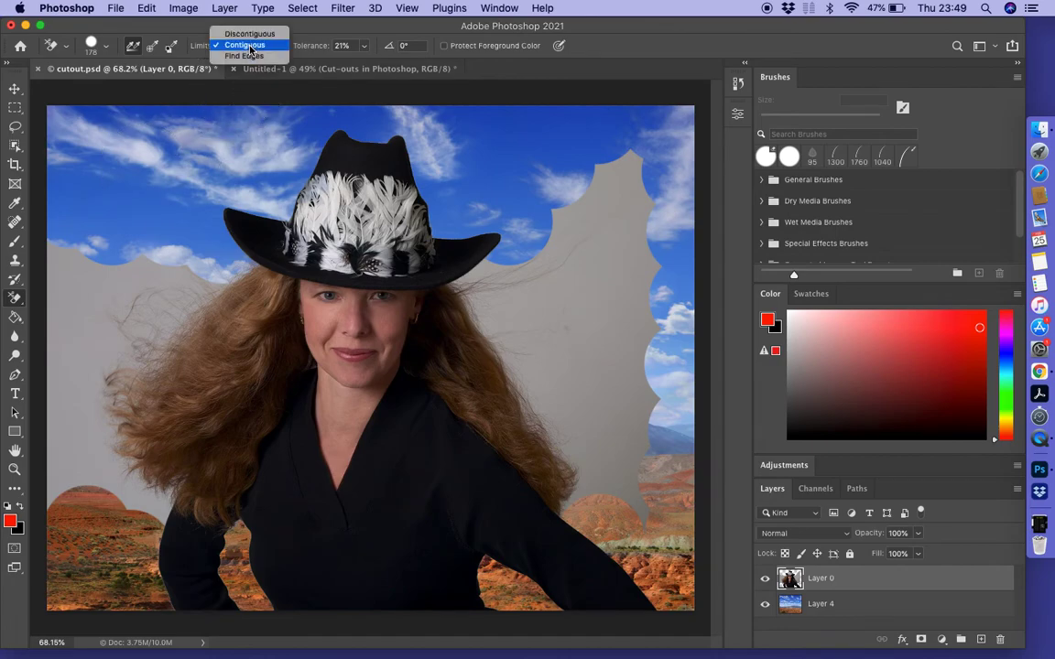
# - Switch Limits to Discontiguous and erase the grey right of the hair, undoing a stray left-side stroke
pyautogui.click(247, 34)
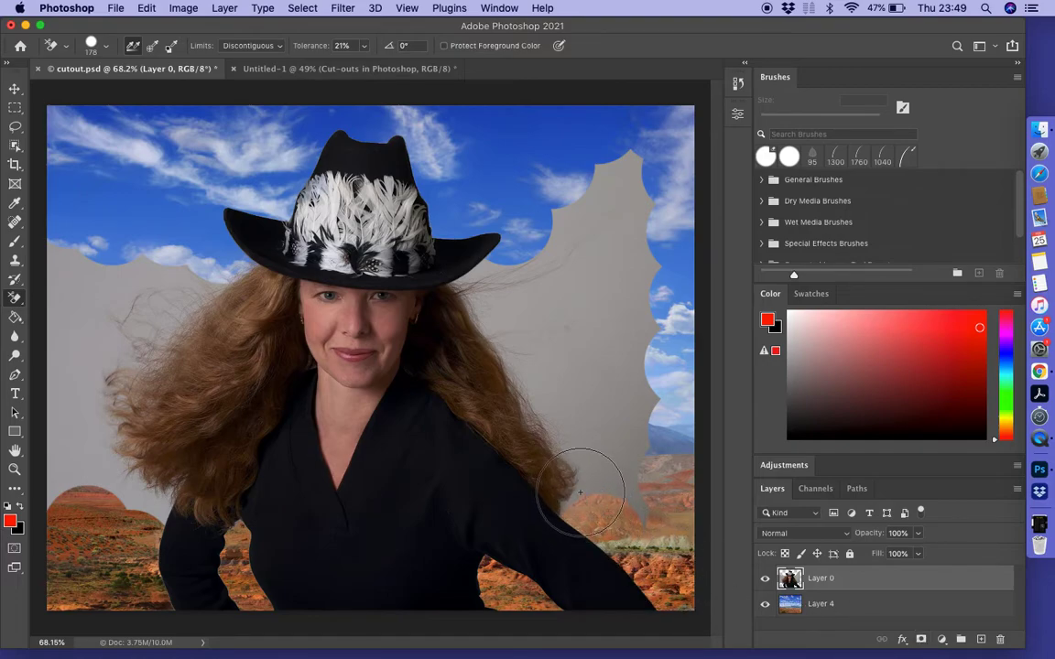
pyautogui.moveTo(579, 493)
pyautogui.mouseDown()
pyautogui.moveTo(616, 468)
pyautogui.moveTo(610, 457)
pyautogui.moveTo(573, 415)
pyautogui.moveTo(569, 441)
pyautogui.moveTo(526, 363)
pyautogui.moveTo(586, 378)
pyautogui.moveTo(615, 401)
pyautogui.moveTo(603, 364)
pyautogui.moveTo(558, 318)
pyautogui.moveTo(569, 292)
pyautogui.moveTo(560, 286)
pyautogui.moveTo(617, 254)
pyautogui.moveTo(615, 215)
pyautogui.moveTo(567, 216)
pyautogui.moveTo(662, 167)
pyautogui.moveTo(673, 178)
pyautogui.moveTo(643, 151)
pyautogui.moveTo(630, 155)
pyautogui.moveTo(650, 243)
pyautogui.moveTo(624, 299)
pyautogui.moveTo(628, 323)
pyautogui.moveTo(667, 375)
pyautogui.moveTo(647, 344)
pyautogui.moveTo(642, 354)
pyautogui.moveTo(653, 264)
pyautogui.mouseUp()
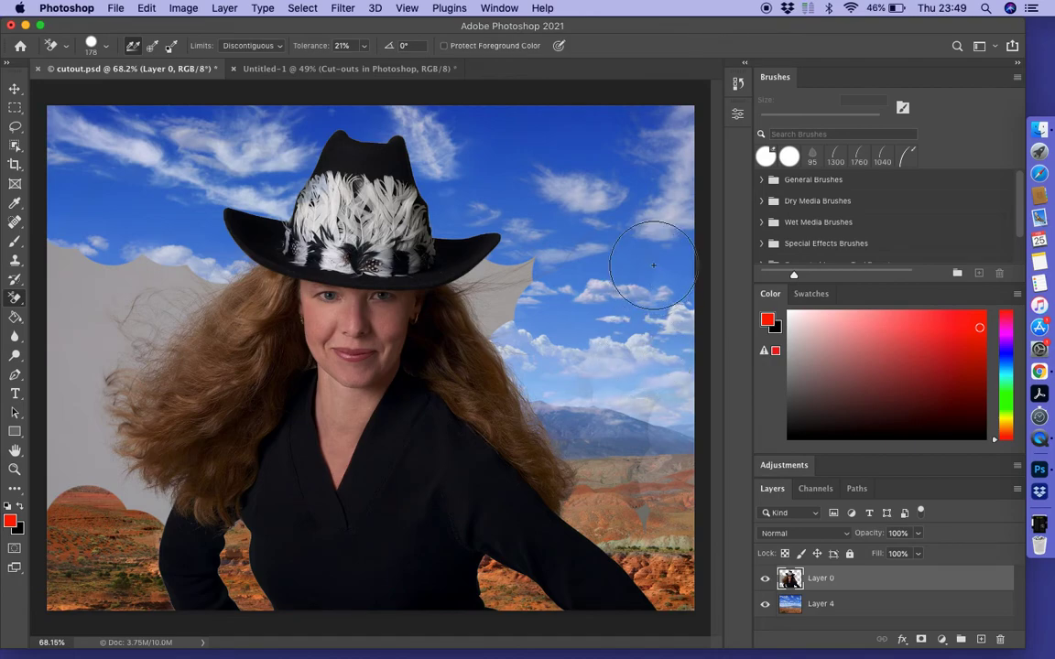
pyautogui.moveTo(90, 271); pyautogui.dragTo(104, 247)
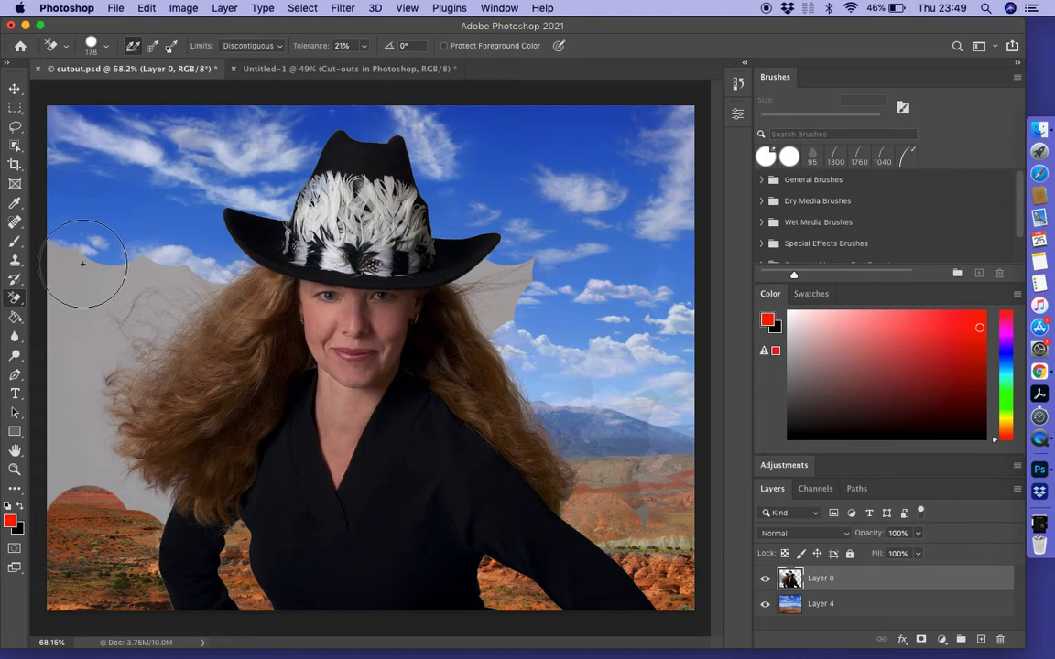
pyautogui.press('super+z')
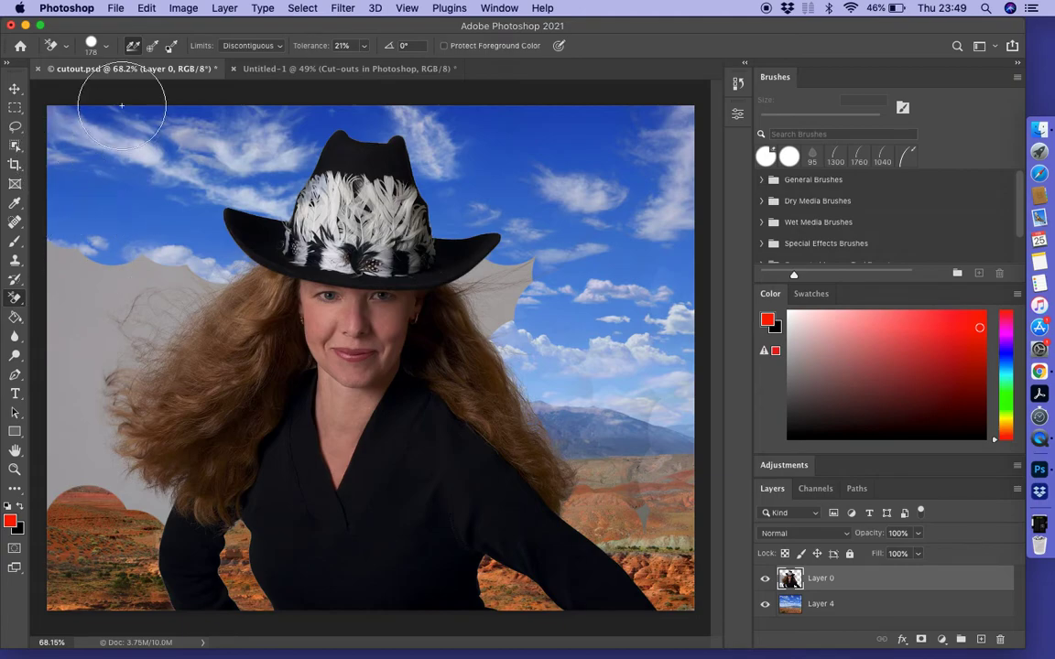
# - Set Sampling to Once and erase the leftover grey on the left, the left-edge haze, and beside the brim
pyautogui.click(148, 49)
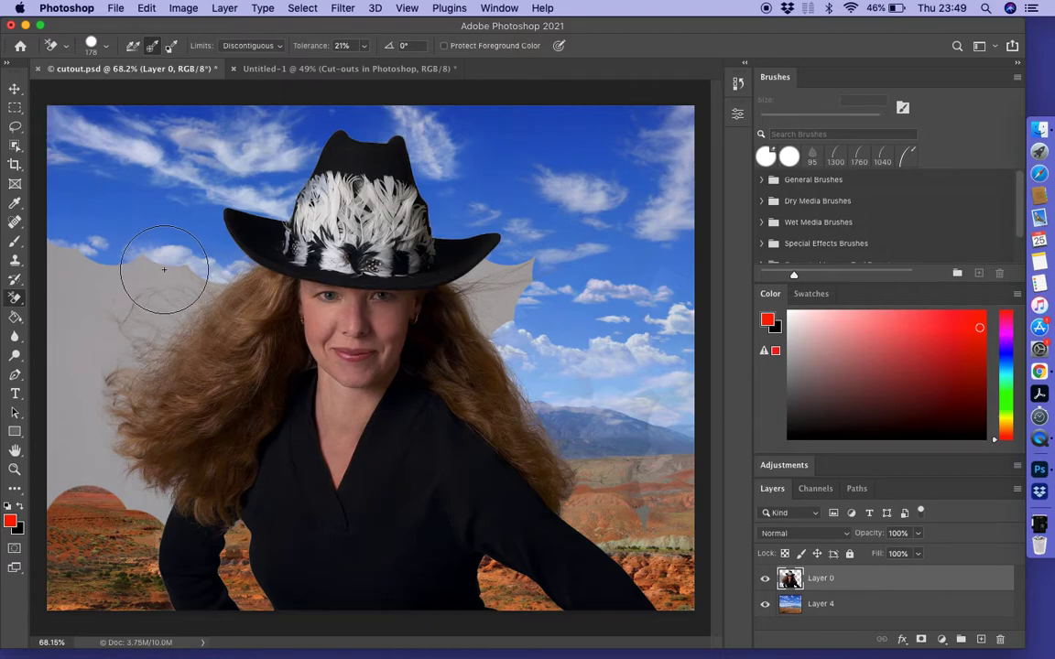
pyautogui.moveTo(163, 268)
pyautogui.mouseDown()
pyautogui.moveTo(160, 334)
pyautogui.moveTo(113, 283)
pyautogui.moveTo(108, 252)
pyautogui.moveTo(85, 344)
pyautogui.moveTo(108, 384)
pyautogui.moveTo(87, 431)
pyautogui.moveTo(156, 458)
pyautogui.moveTo(82, 407)
pyautogui.moveTo(165, 506)
pyautogui.moveTo(57, 403)
pyautogui.moveTo(47, 147)
pyautogui.mouseUp()
pyautogui.moveTo(52, 398); pyautogui.dragTo(128, 485)
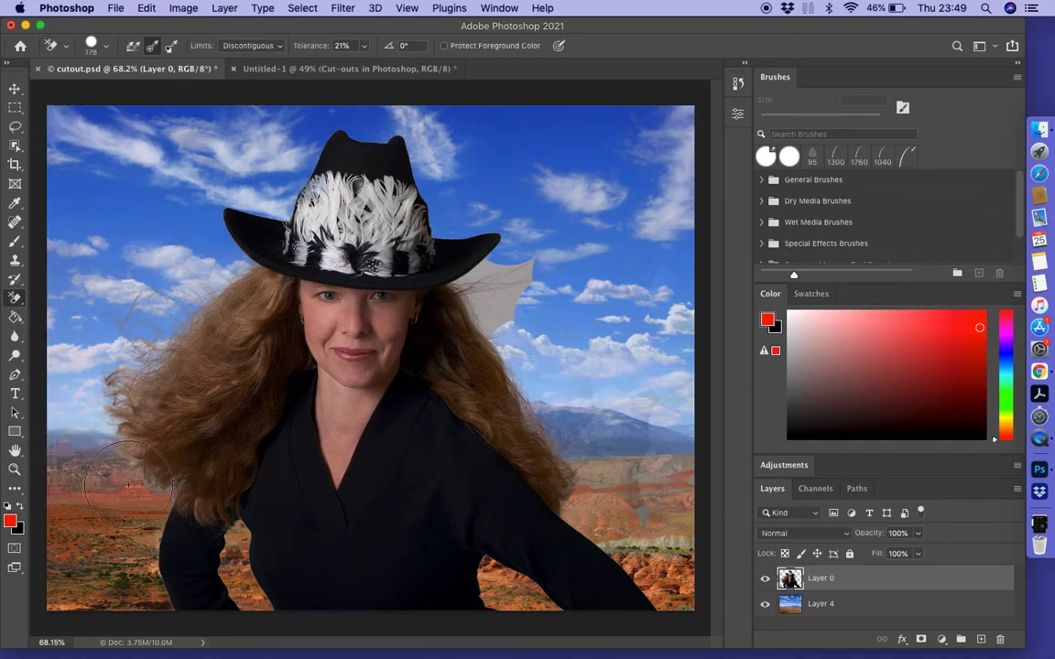
pyautogui.moveTo(167, 516); pyautogui.dragTo(165, 505)
pyautogui.moveTo(502, 328)
pyautogui.mouseDown()
pyautogui.moveTo(508, 316)
pyautogui.moveTo(483, 294)
pyautogui.mouseUp()
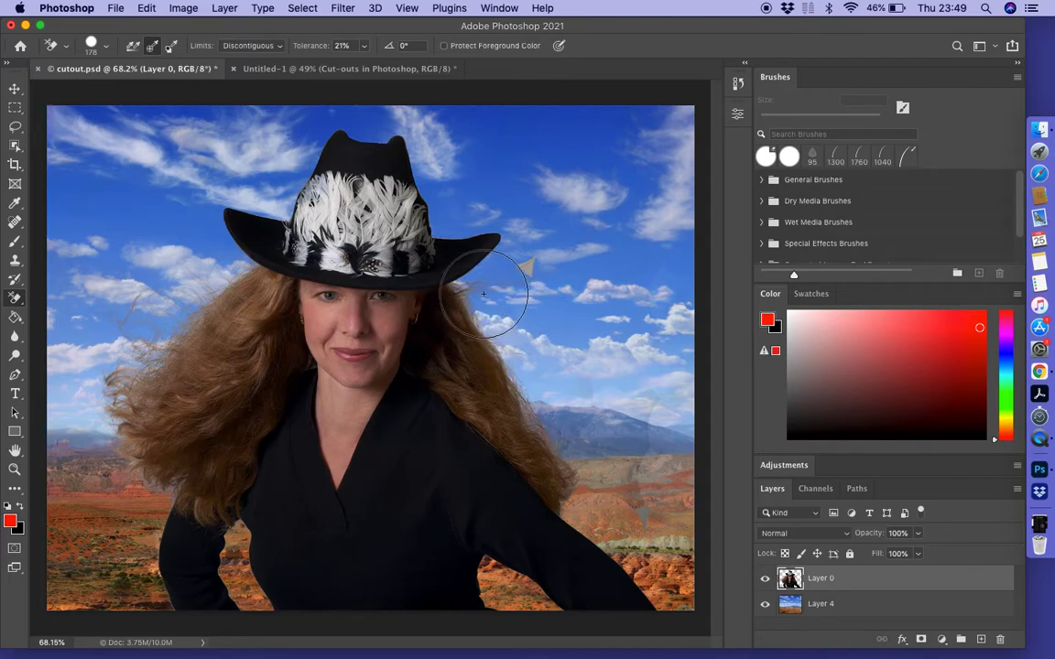
pyautogui.click(529, 268)
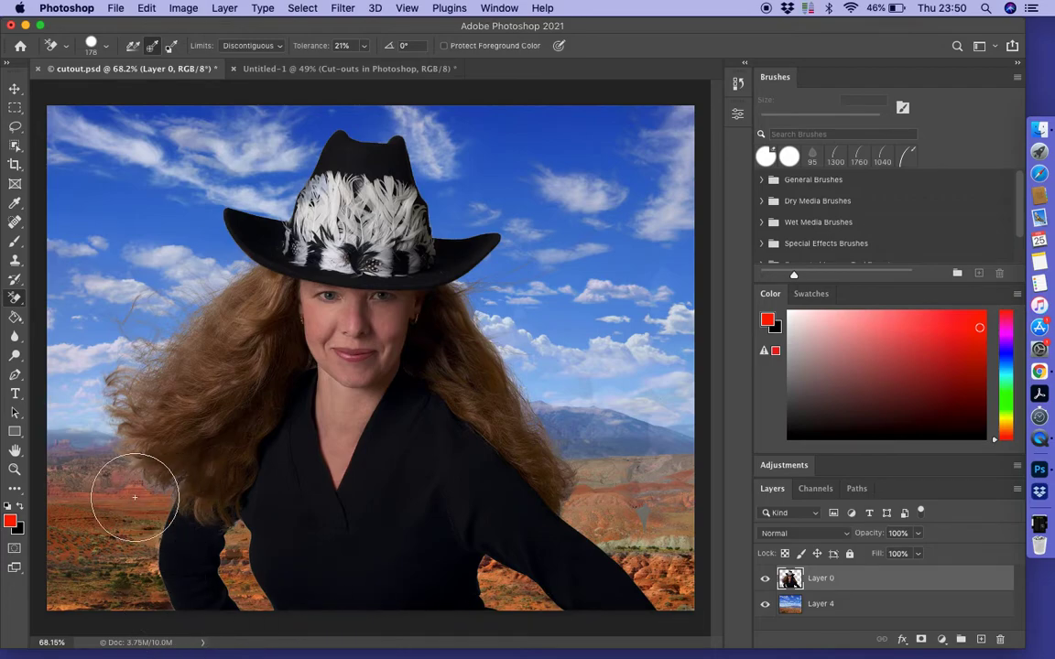
pyautogui.click(15, 470)
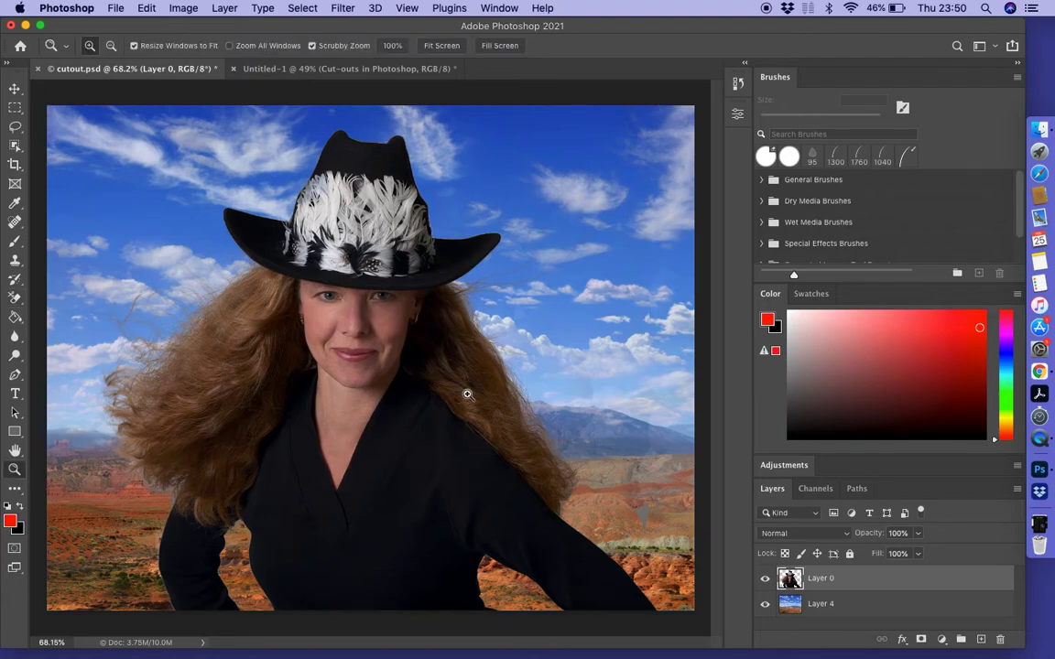
pyautogui.moveTo(451, 282); pyautogui.dragTo(597, 347)
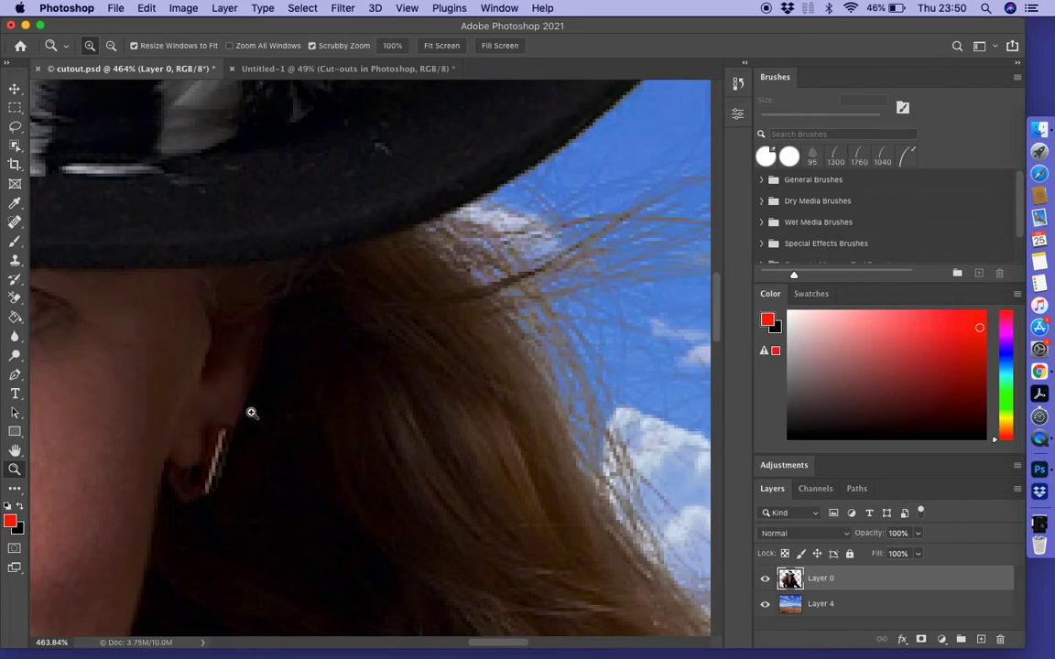
pyautogui.moveTo(485, 647); pyautogui.dragTo(364, 640)
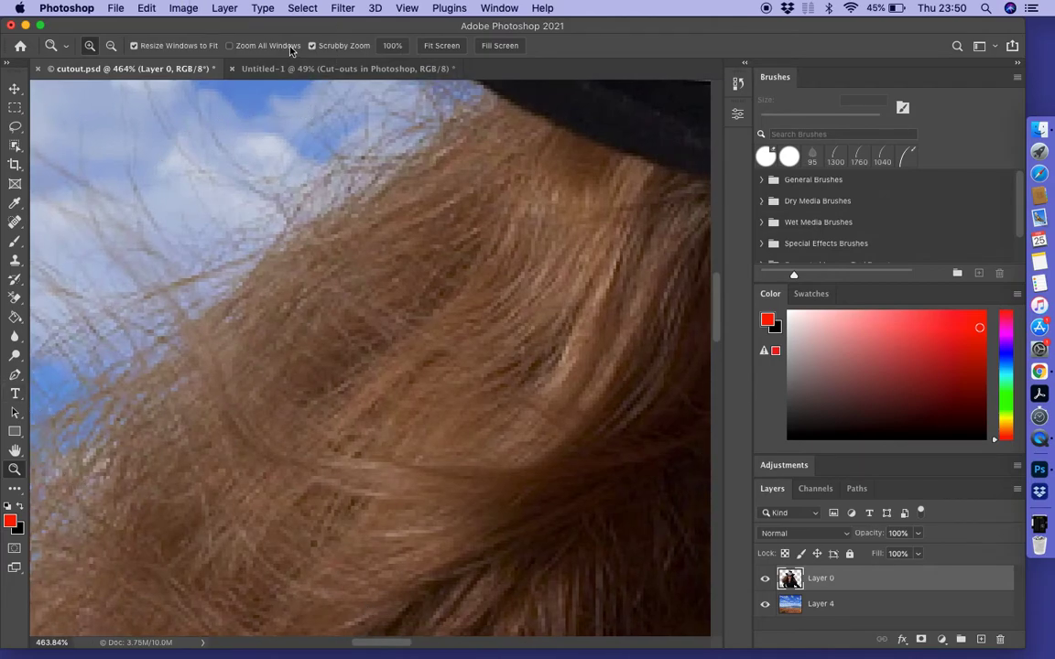
pyautogui.press('super+0')
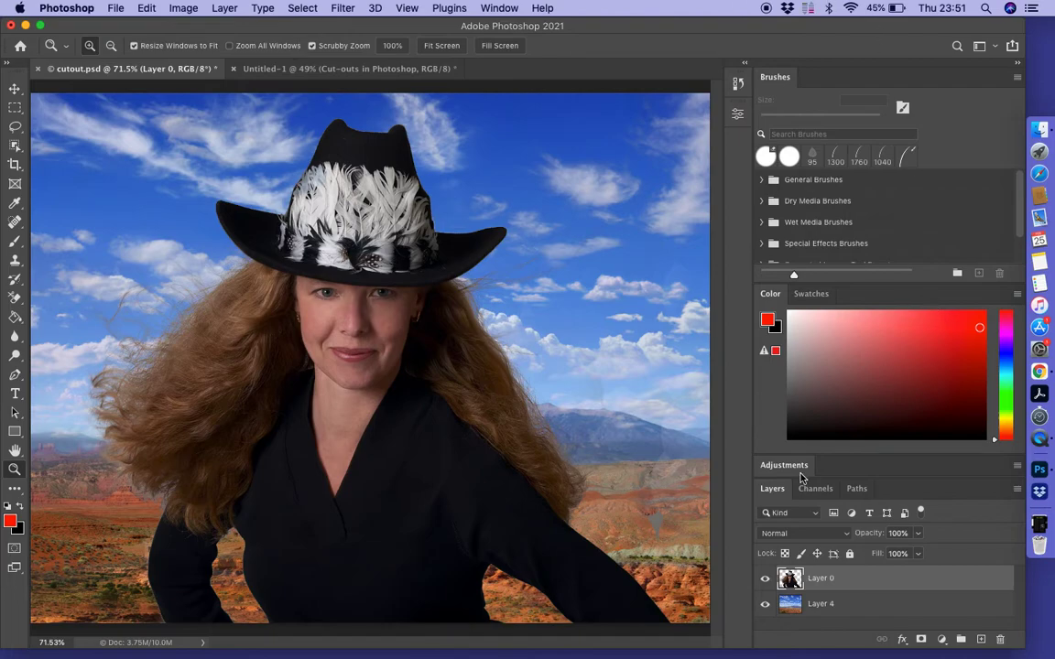
pyautogui.click(1019, 491)
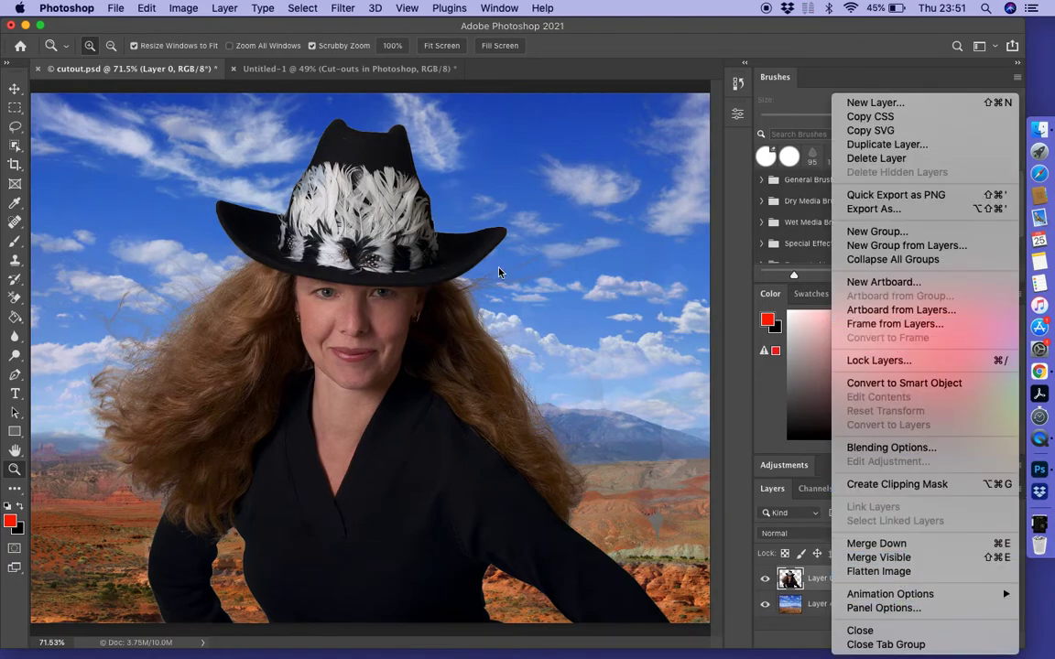
pyautogui.click(486, 160)
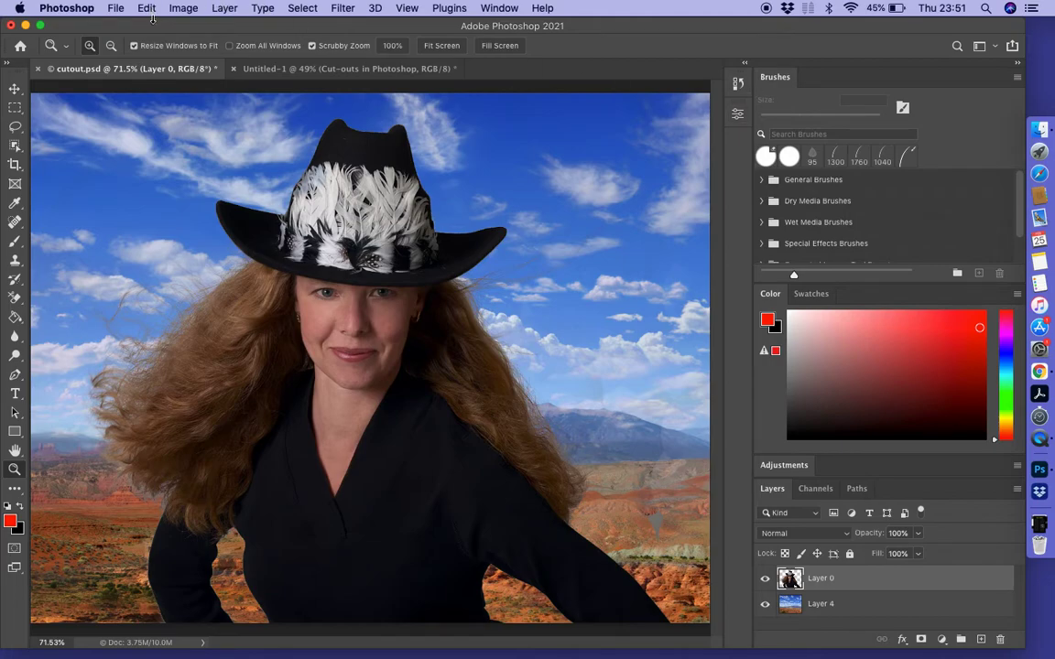
# - Save As 'hat and hair' to the Desktop in Photoshop format, keeping Maximize Compatibility on
pyautogui.click(108, 9)
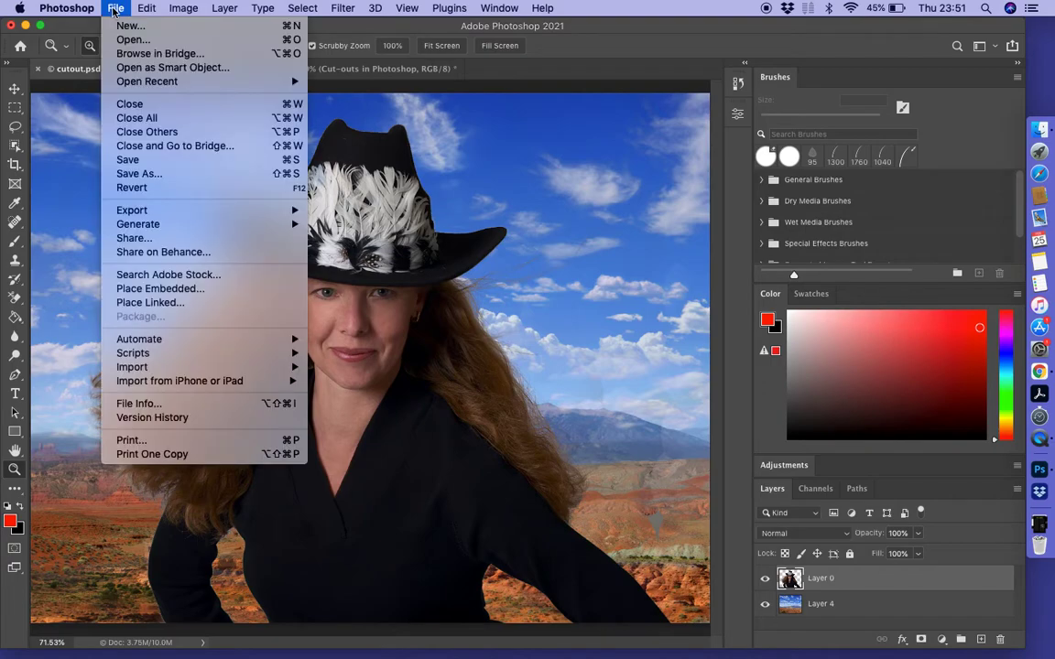
pyautogui.click(122, 174)
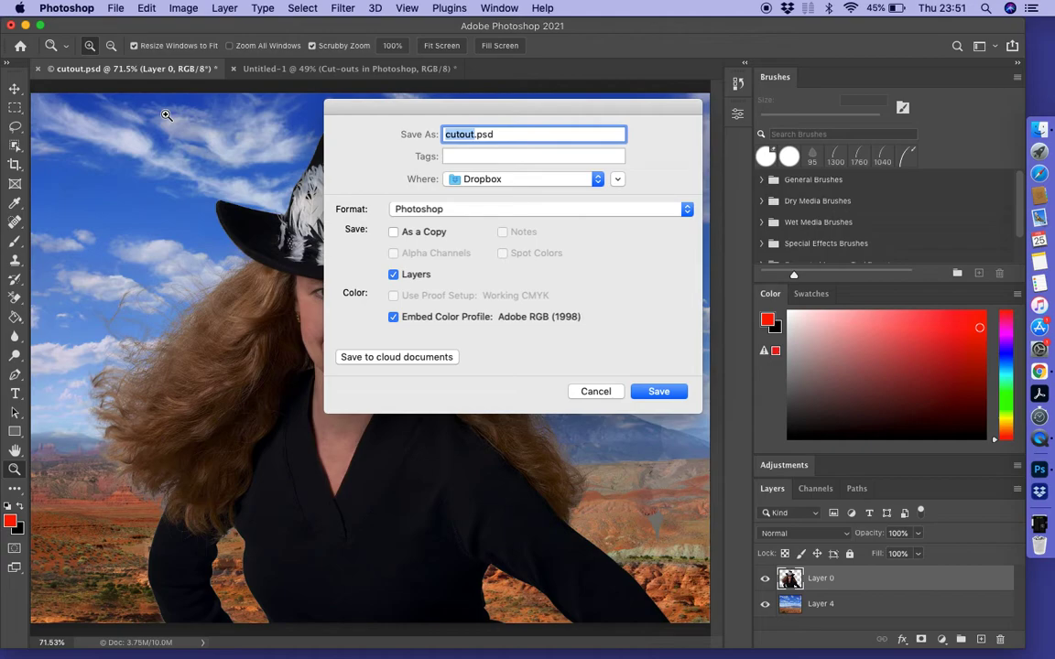
pyautogui.write('hat and ha')
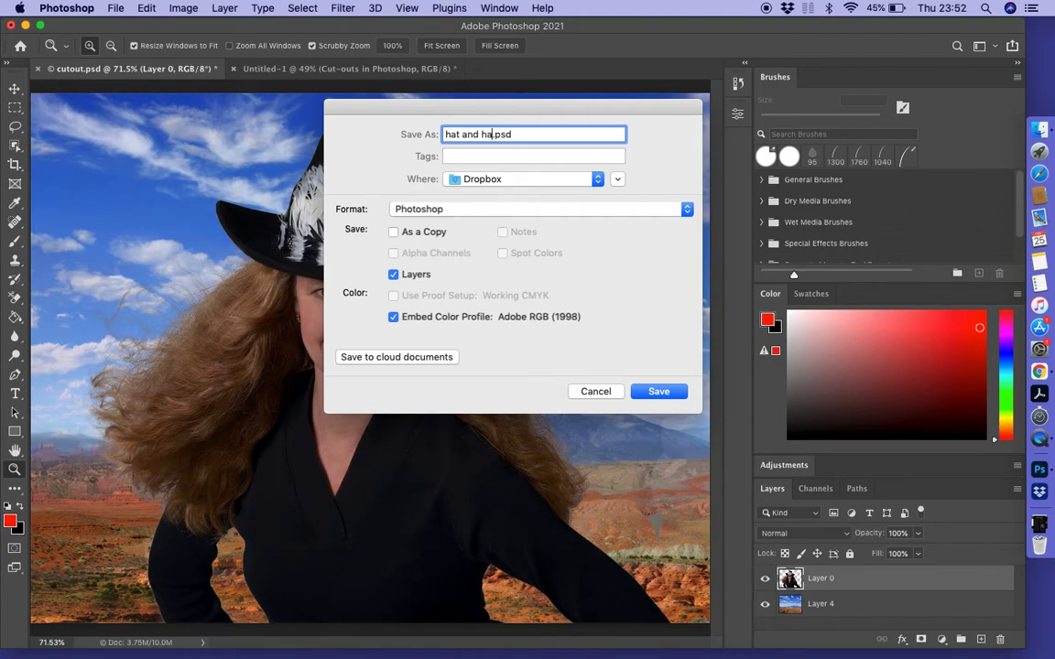
pyautogui.write('ir')
pyautogui.click(497, 181)
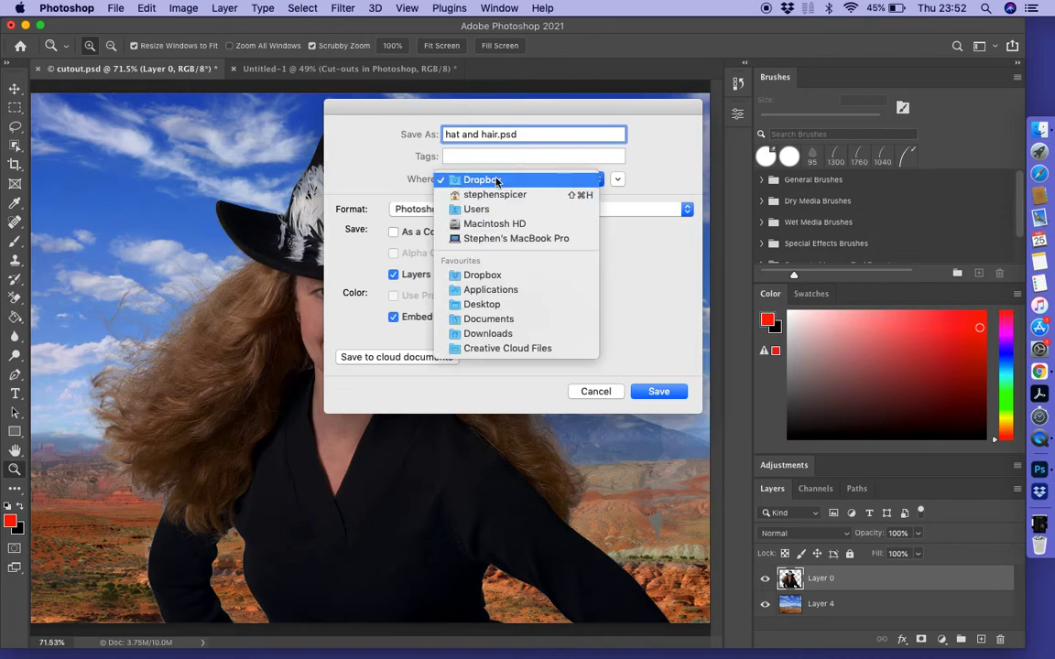
pyautogui.click(486, 308)
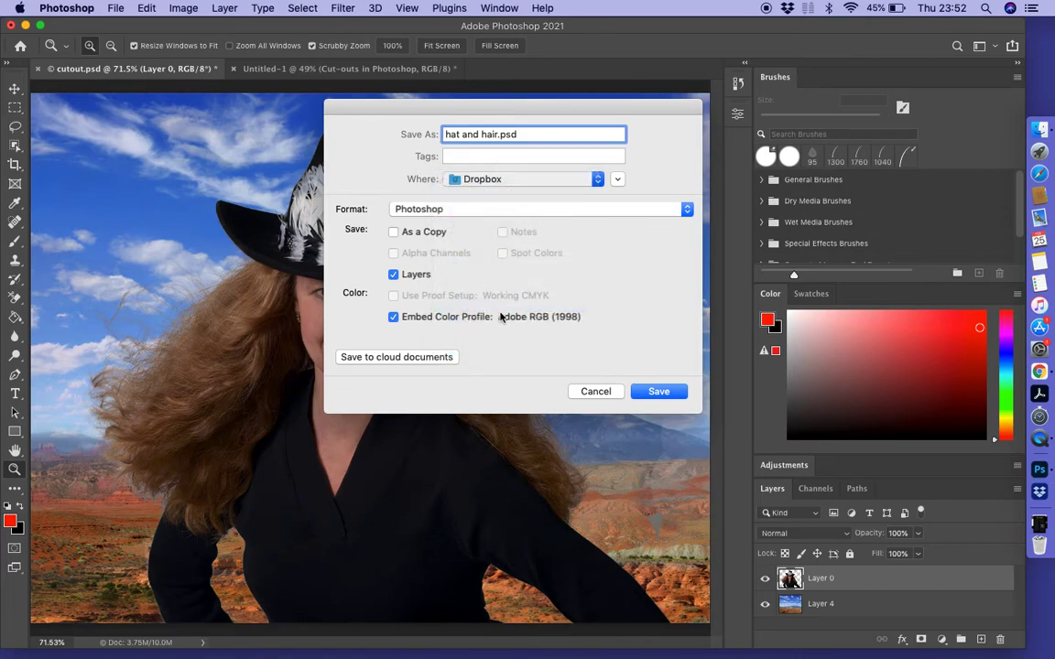
pyautogui.click(661, 392)
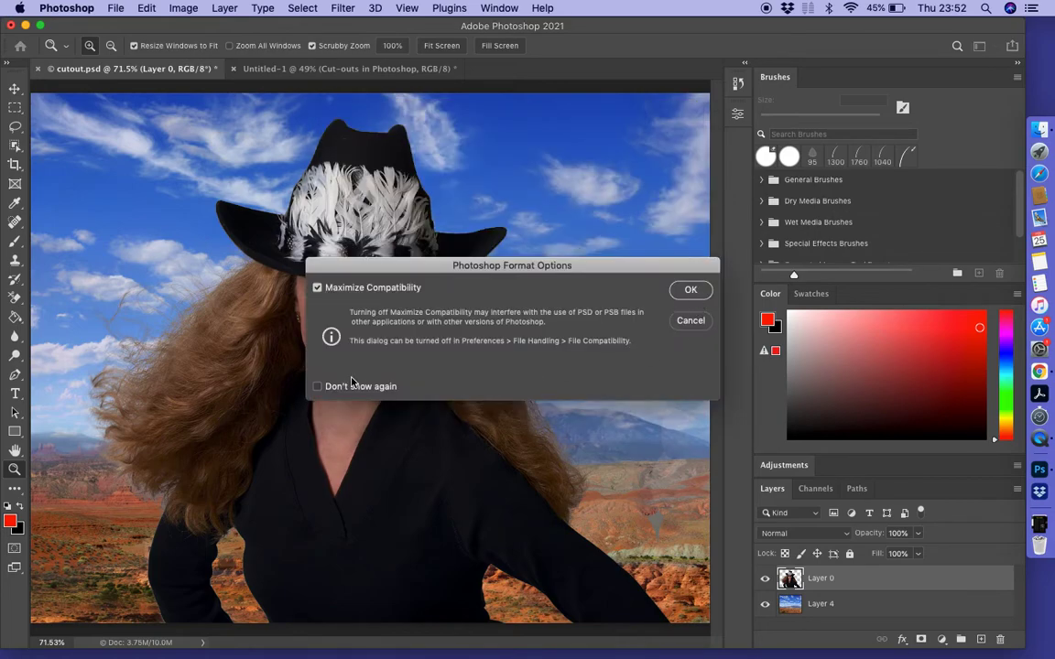
pyautogui.click(319, 388)
pyautogui.click(693, 290)
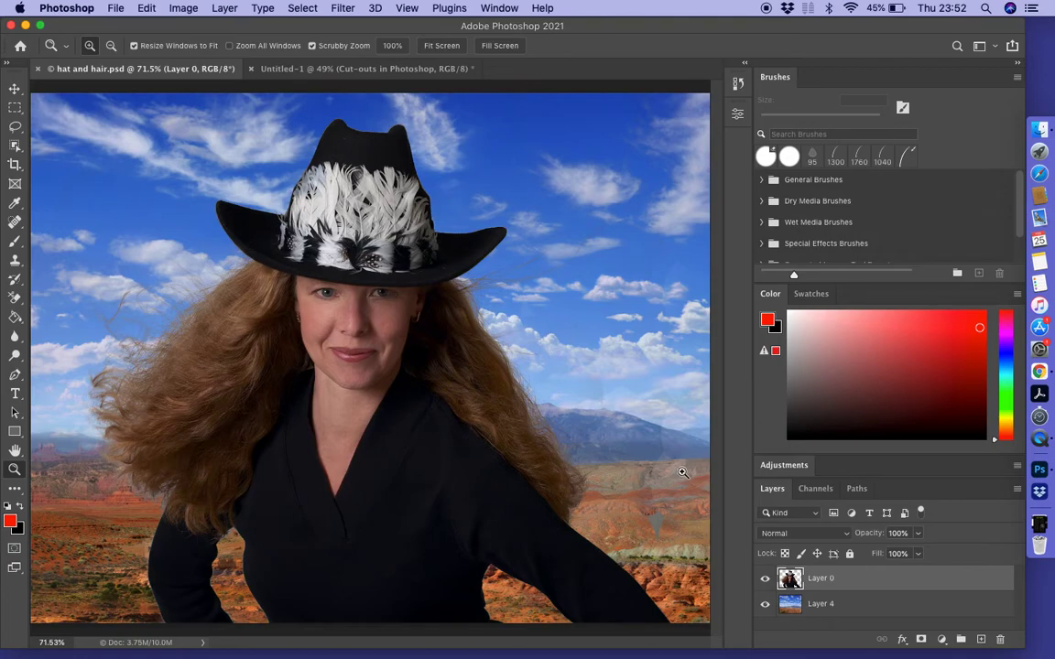
# - With the sky-and-desert Layer 4 temporarily hidden, remove the stray grey blob at the cut-out's lower right using the Background Eraser
pyautogui.click(764, 606)
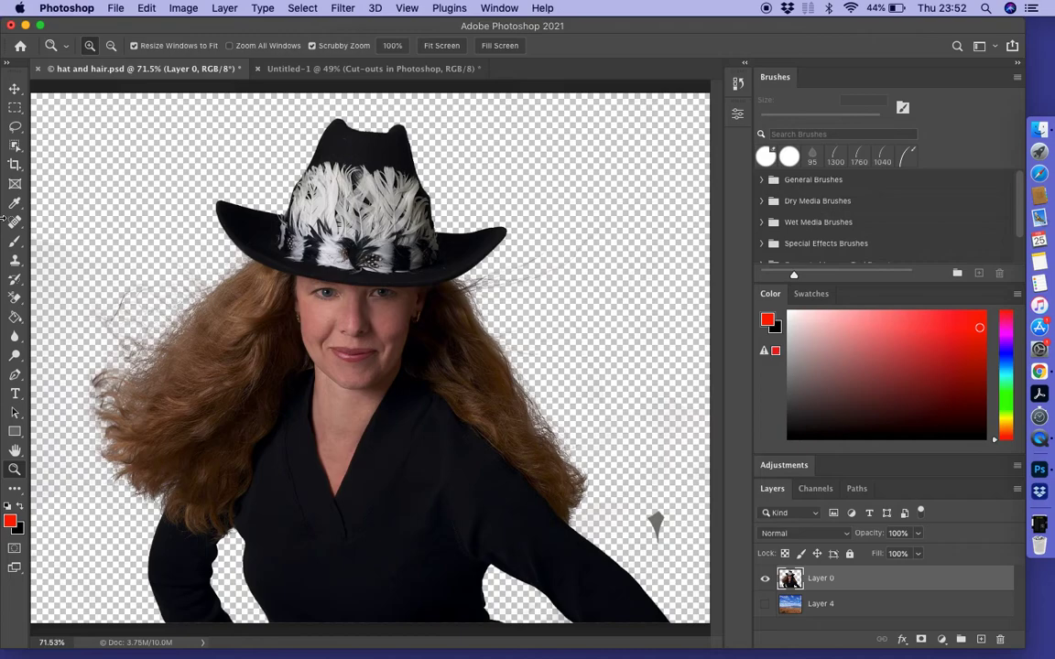
pyautogui.click(15, 300)
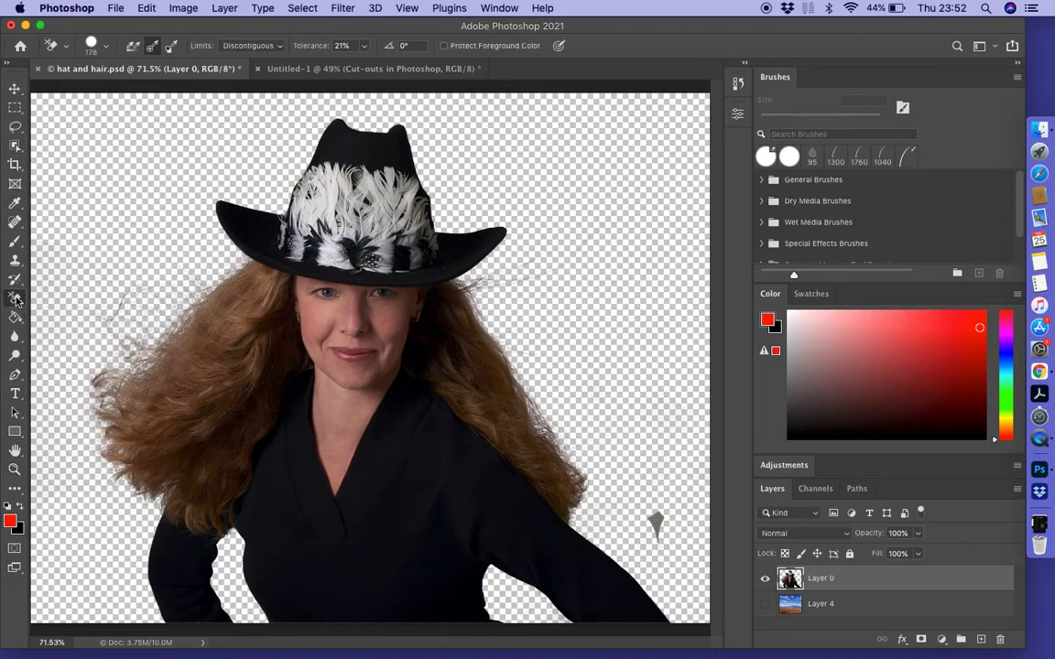
pyautogui.click(653, 522)
pyautogui.click(764, 606)
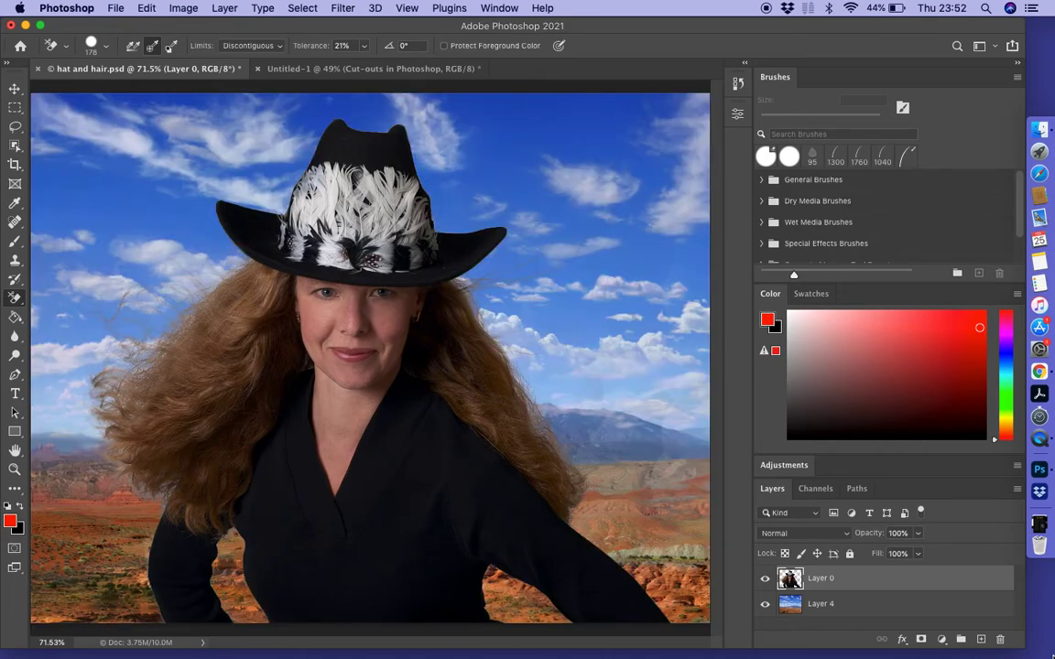
# - Save the updated composite as hat and hair.psd
pyautogui.press('super+s')
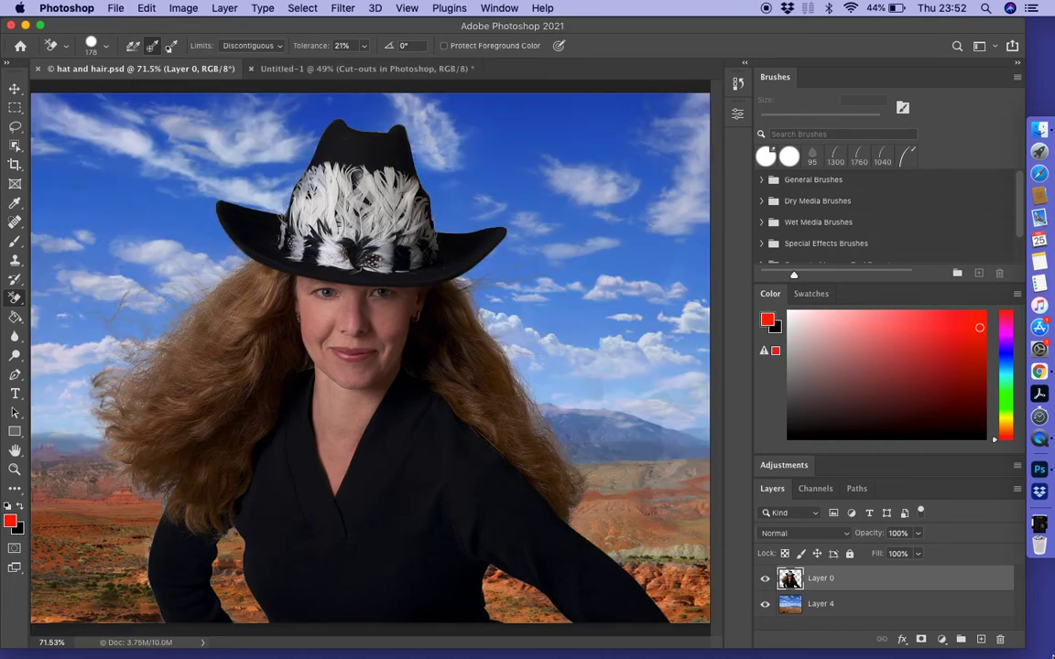